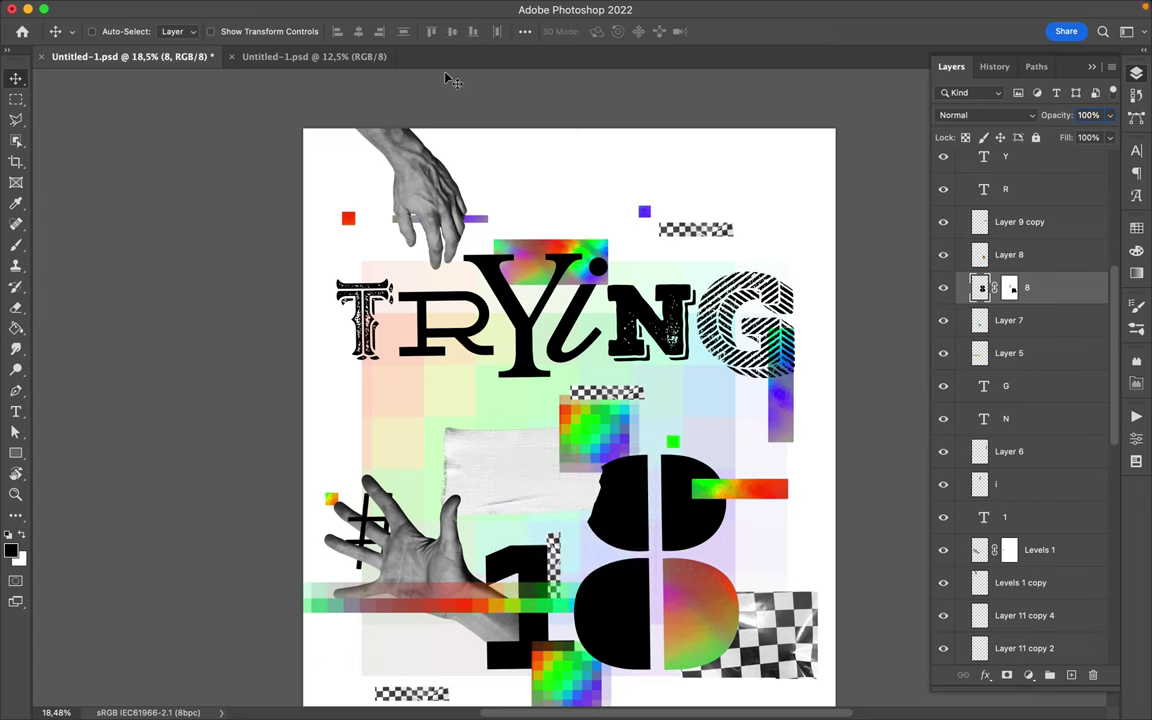
# - Delete the black 8 layer and set the 1 in Clear Sans Bold, moving it up-left
pyautogui.press('BackSpace')
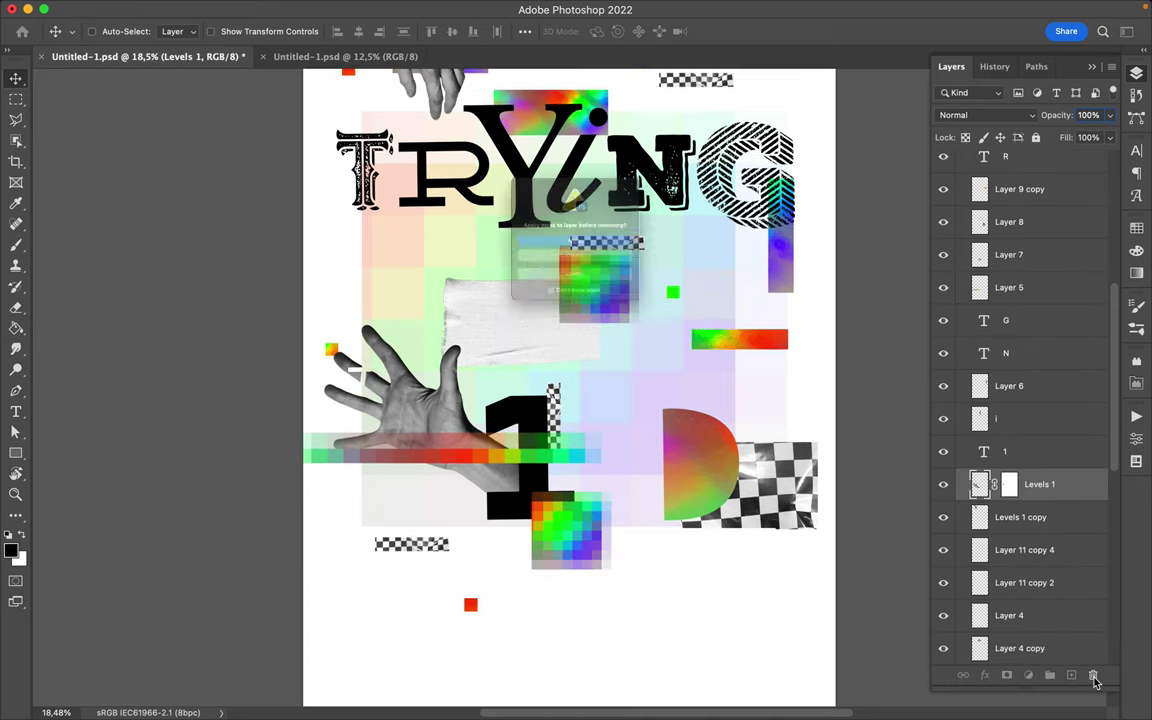
pyautogui.click(522, 410)
pyautogui.click(1138, 148)
pyautogui.click(1037, 174)
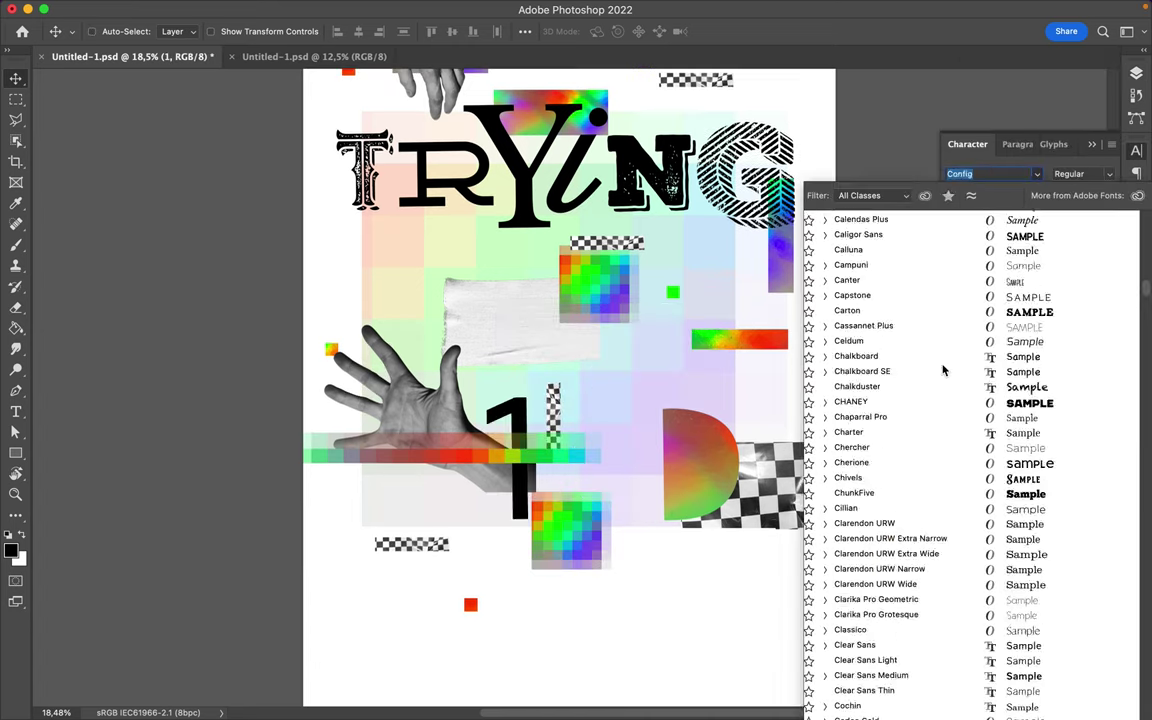
pyautogui.click(824, 398)
pyautogui.click(860, 444)
pyautogui.moveTo(560, 373); pyautogui.dragTo(509, 311)
# - Retype the text as '#' and apply the Eurostile Extd font to it
pyautogui.doubleClick(490, 320)
pyautogui.write('3')
pyautogui.press('BackSpace')
pyautogui.write('#')
pyautogui.click(1037, 174)
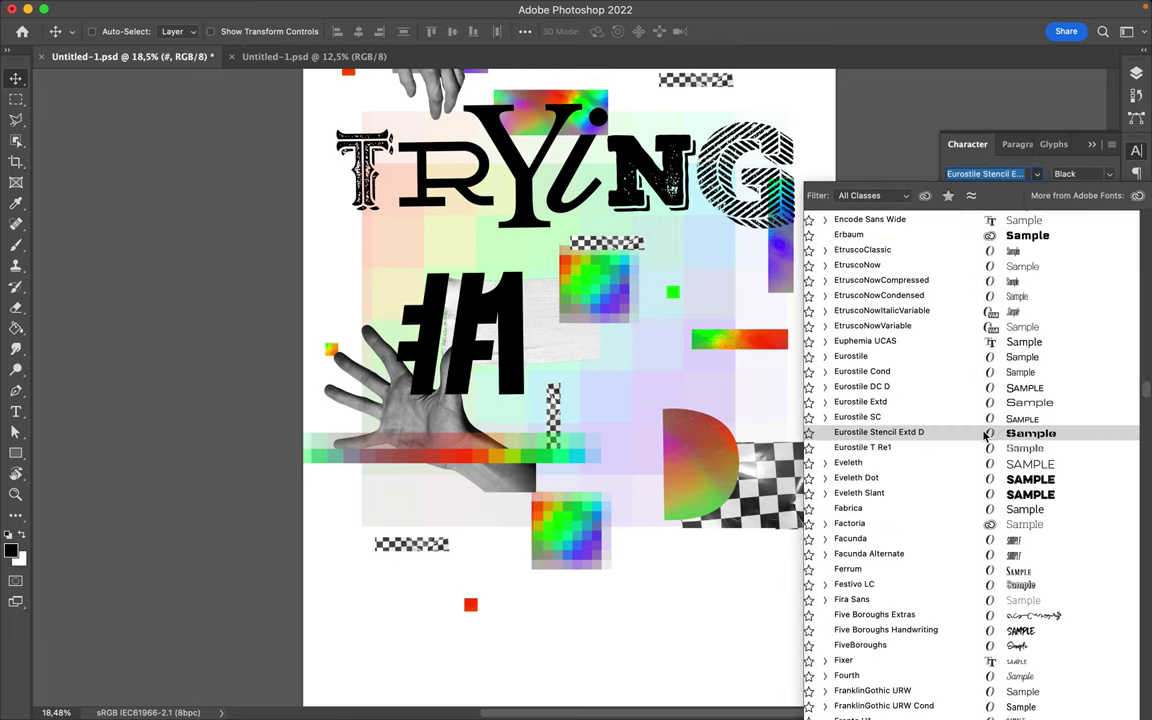
pyautogui.click(824, 401)
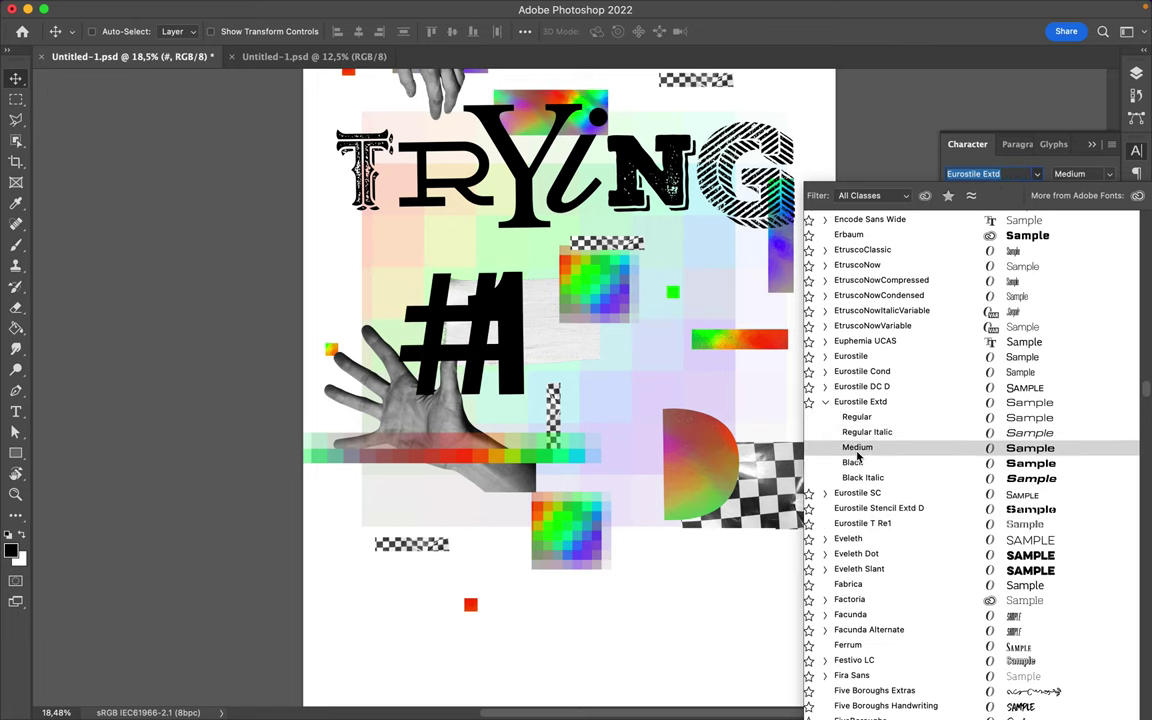
pyautogui.click(841, 388)
# - Scale the # smaller and place it just left of the 1
pyautogui.hotkey('ctrl', 't')
pyautogui.moveTo(470, 395); pyautogui.dragTo(463, 386)
pyautogui.press('Return')
pyautogui.moveTo(420, 330)
pyautogui.mouseDown()
pyautogui.moveTo(460, 385)
pyautogui.moveTo(457, 340)
pyautogui.mouseUp()
# - Change the 1 into a 2
pyautogui.press('t')
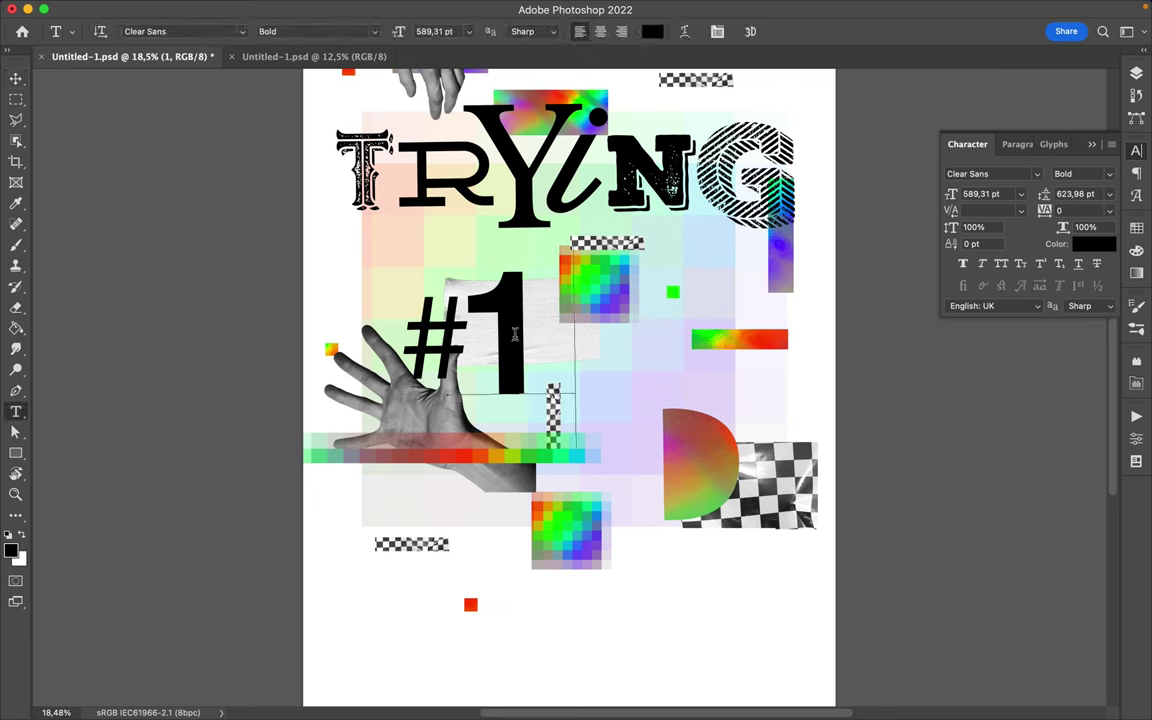
pyautogui.doubleClick(510, 340)
pyautogui.write('2')
# - Duplicate the 2 as a large Molde Compressed '0' placed beside the #2
pyautogui.hotkey('ctrl', 'j')
pyautogui.click(985, 173)
pyautogui.write('molde')
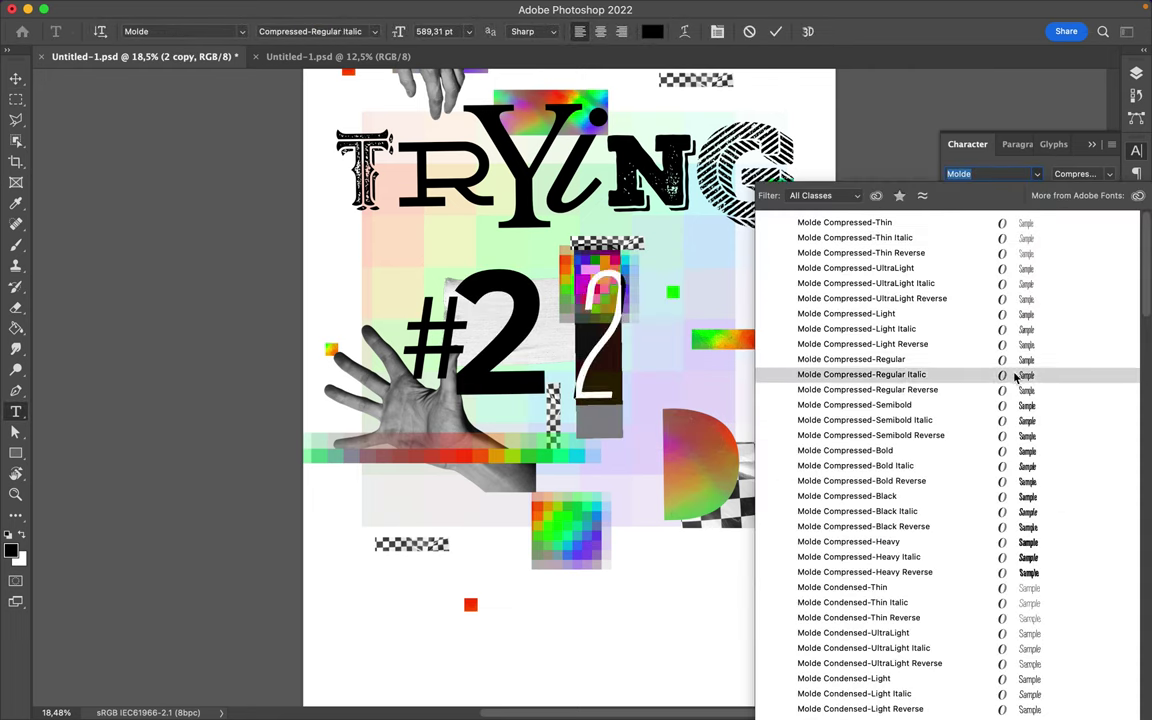
pyautogui.click(944, 576)
pyautogui.write('0')
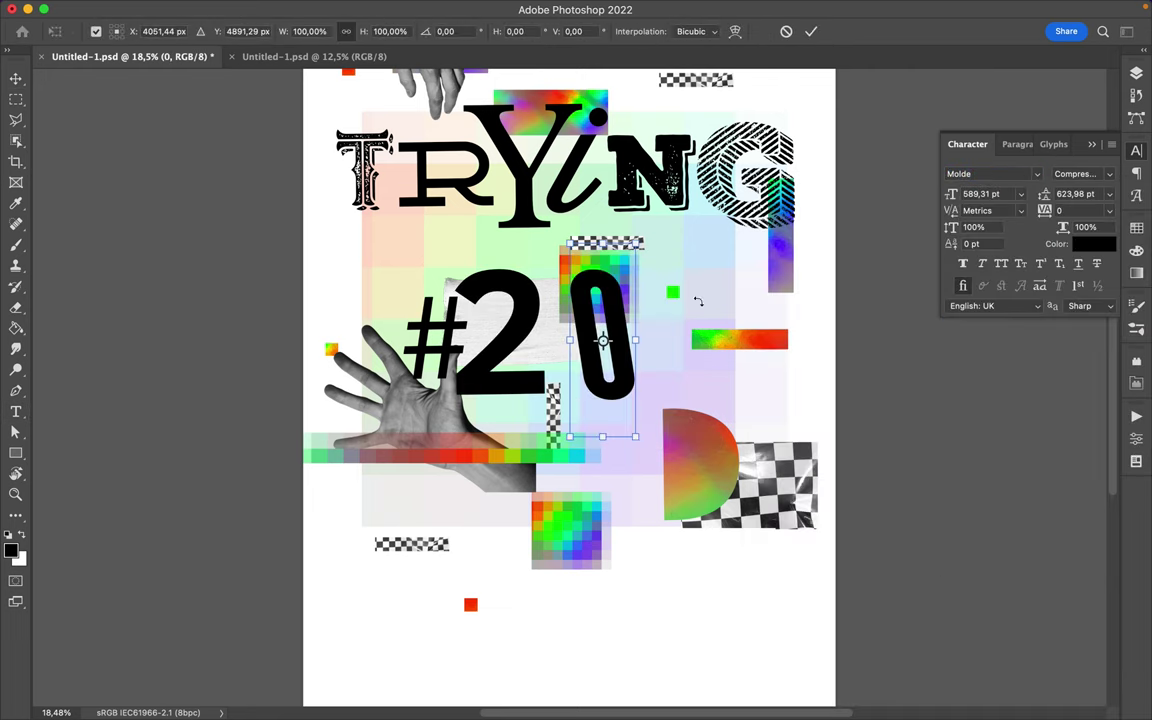
pyautogui.moveTo(633, 437); pyautogui.dragTo(735, 586)
pyautogui.press('Return')
# - Rotate the hand photo and move it to the right of the 0
pyautogui.hotkey('ctrl', 't')
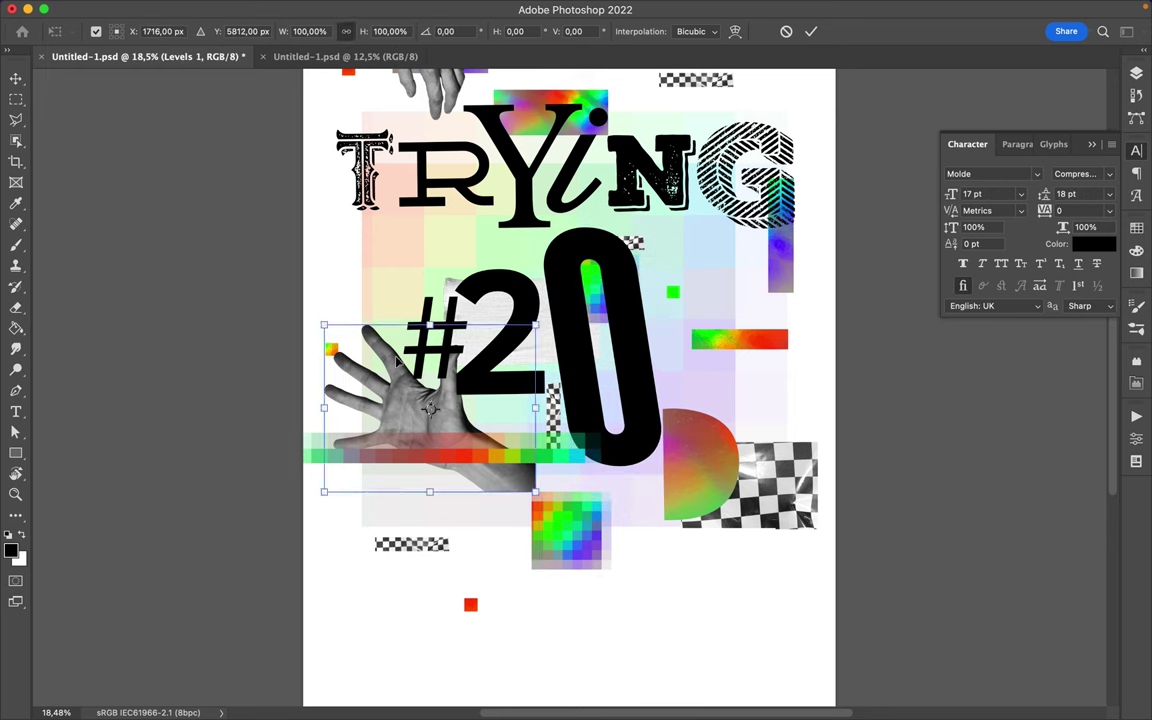
pyautogui.moveTo(560, 480); pyautogui.dragTo(530, 520)
pyautogui.press('Return')
pyautogui.moveTo(450, 370)
pyautogui.mouseDown()
pyautogui.moveTo(703, 343)
pyautogui.moveTo(685, 340)
pyautogui.mouseUp()
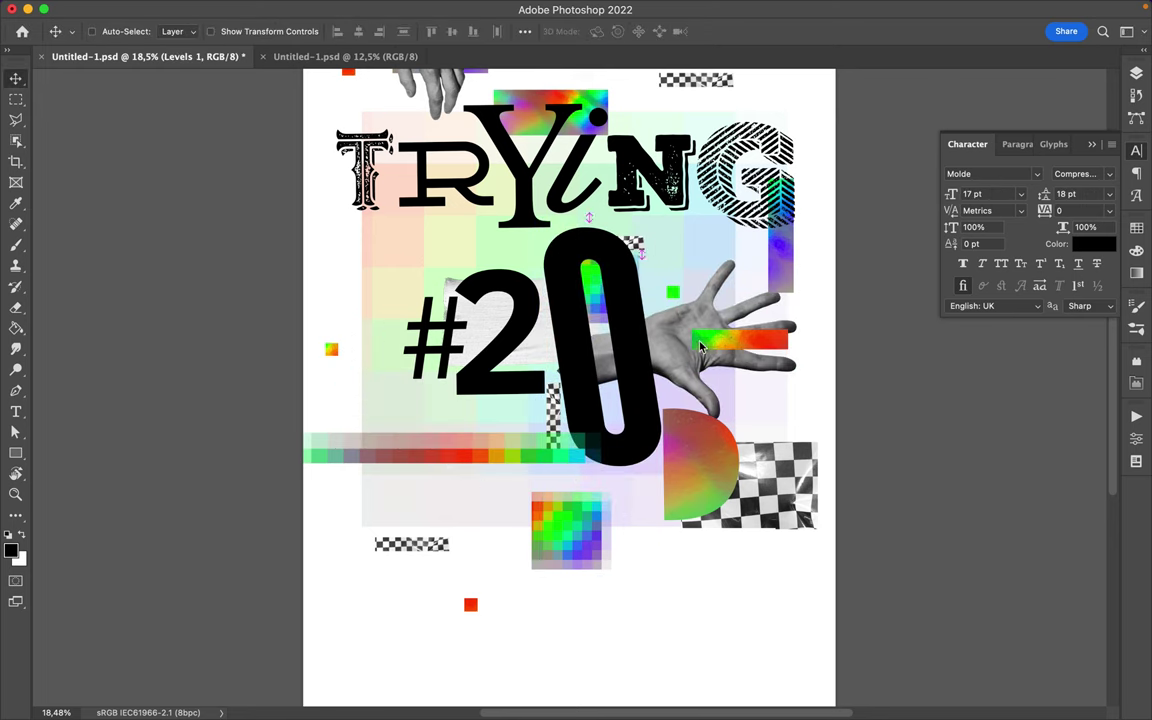
pyautogui.click(1134, 74)
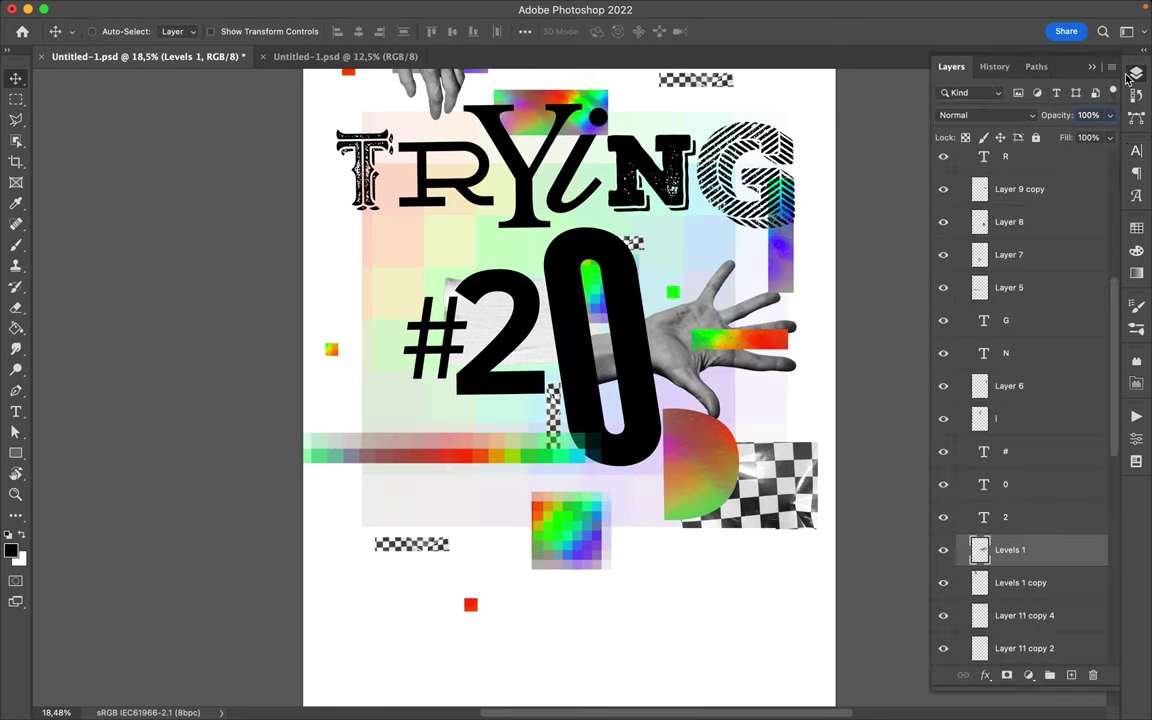
# - Stack the hand layer above the 0 and erase where they overlap
pyautogui.moveTo(1010, 550); pyautogui.dragTo(1002, 482)
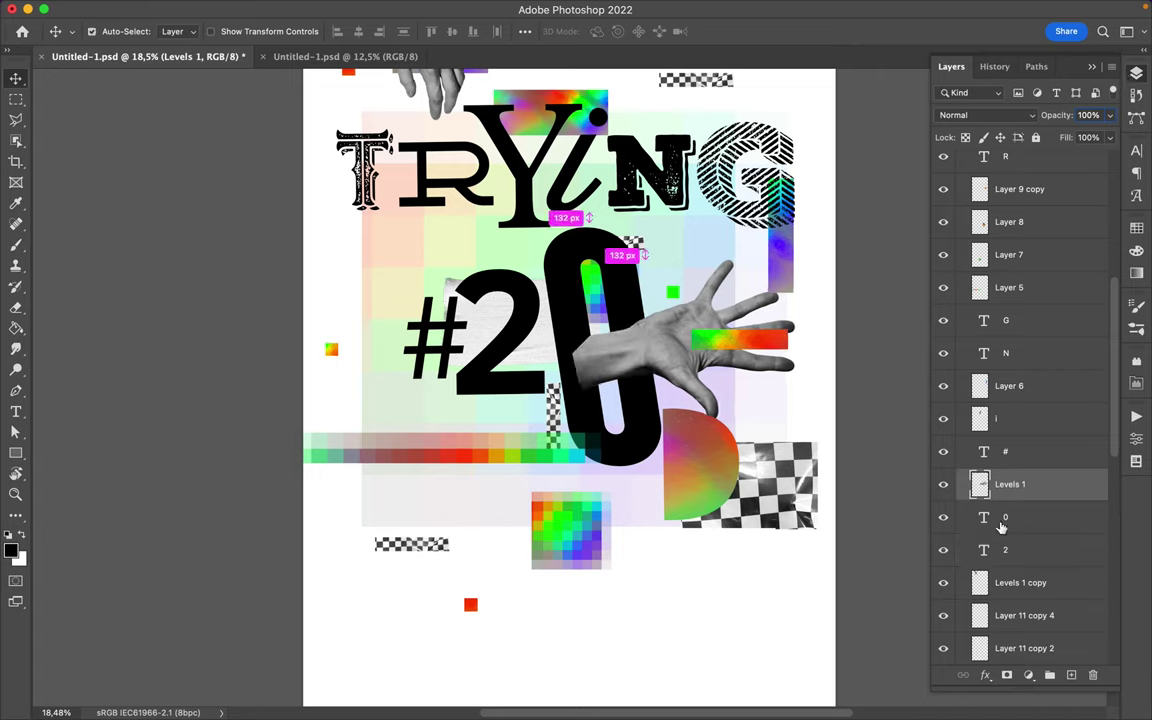
pyautogui.press('e')
pyautogui.click(583, 340)
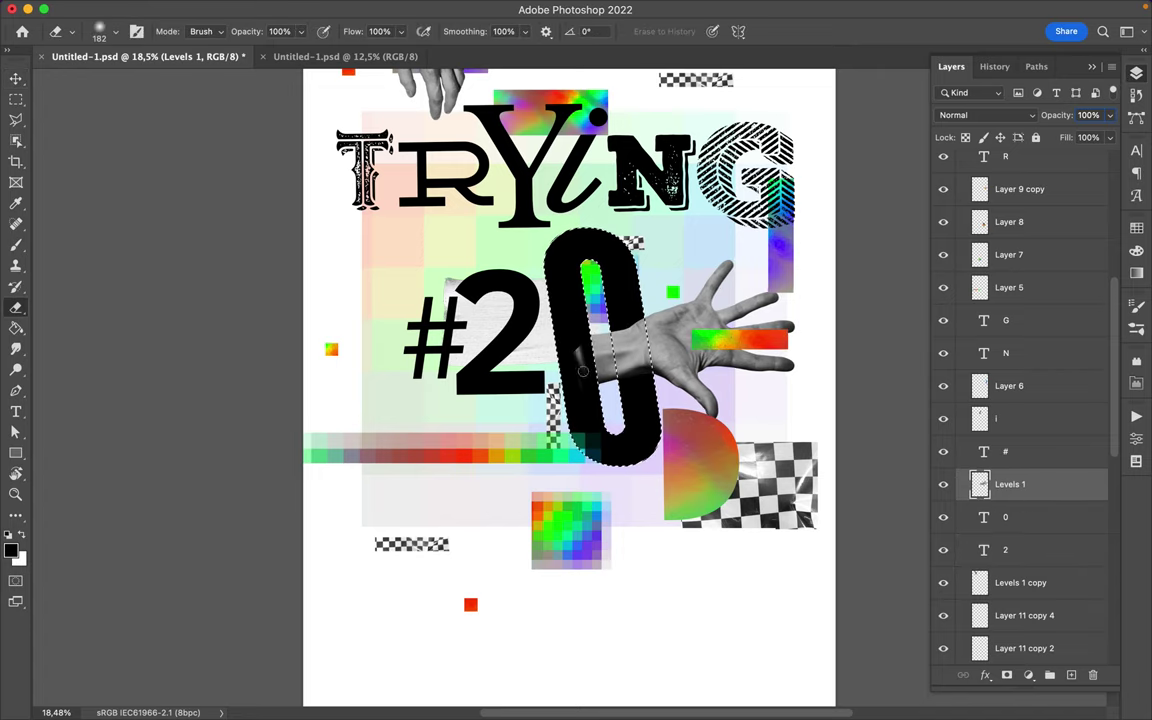
pyautogui.hotkey('ctrl', 'd')
# - Move the colour bar up onto the 0 and shift the lower gradient bar up-right
pyautogui.press('v')
pyautogui.moveTo(750, 345)
pyautogui.mouseDown()
pyautogui.moveTo(632, 310)
pyautogui.moveTo(675, 292)
pyautogui.mouseUp()
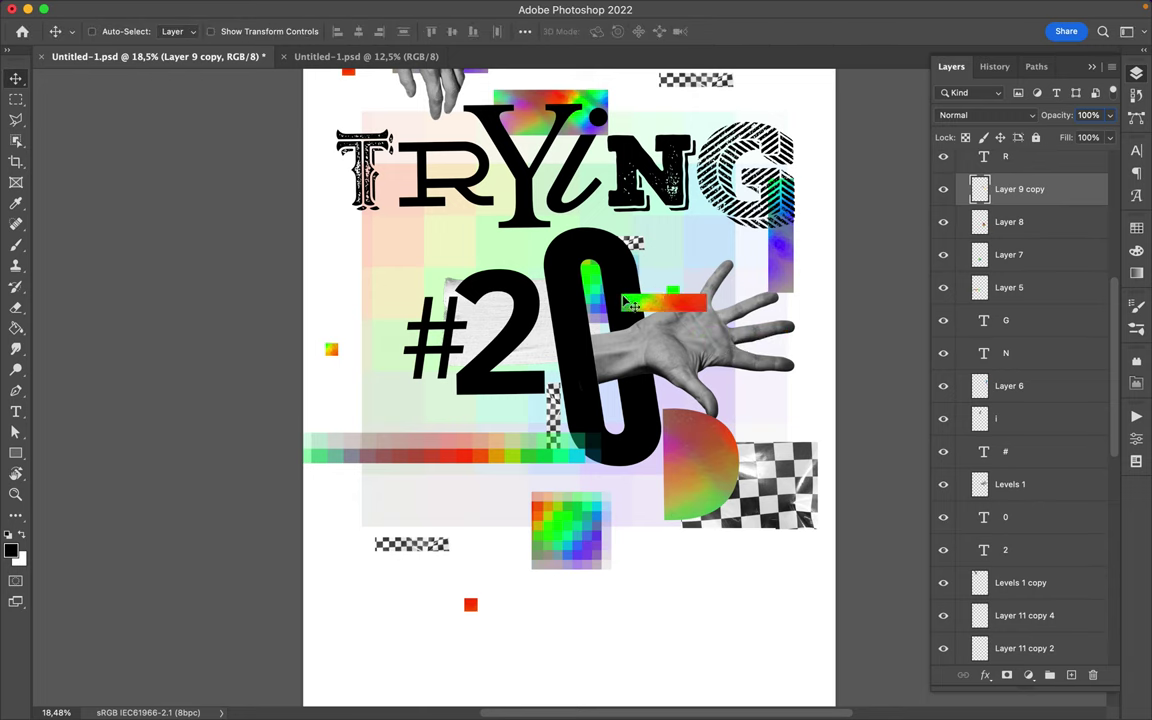
pyautogui.scroll(3, 692, 244)
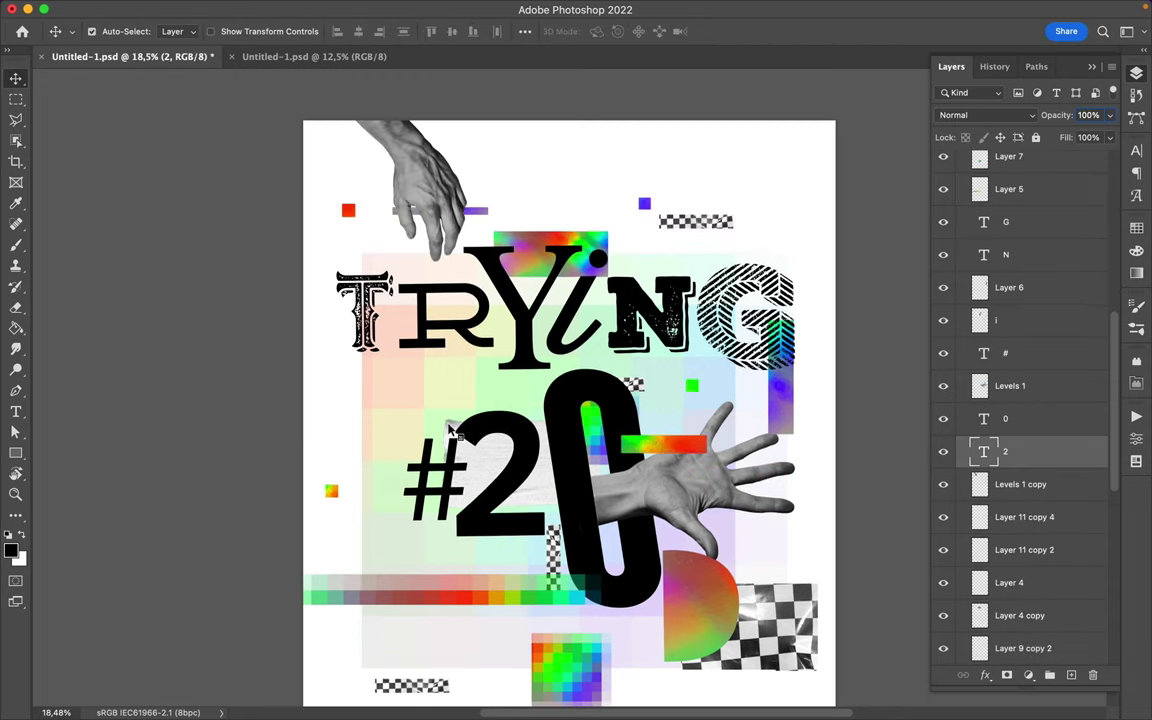
pyautogui.click(440, 605)
pyautogui.moveTo(440, 605); pyautogui.dragTo(549, 563)
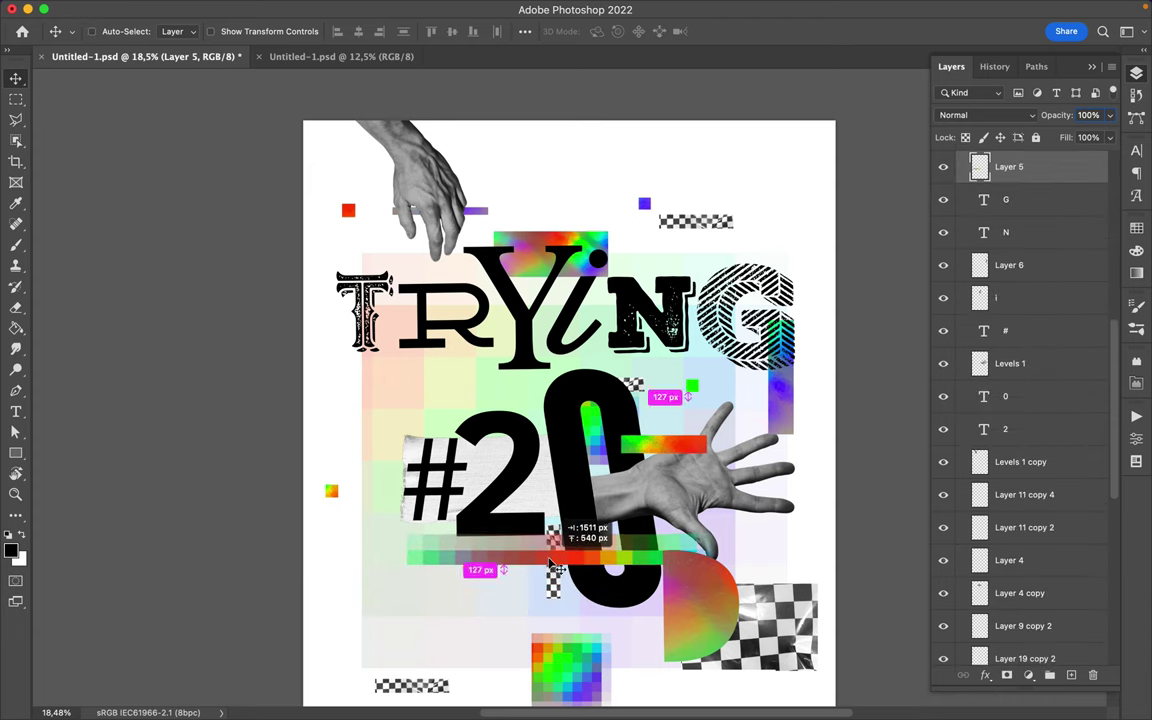
# - Mask the gradient bar layer with the 0's selection, then hide the 0 to check
pyautogui.click(1006, 675)
pyautogui.keyDown('ctrl'); pyautogui.click(980, 396); pyautogui.keyUp('ctrl')
pyautogui.press('b')
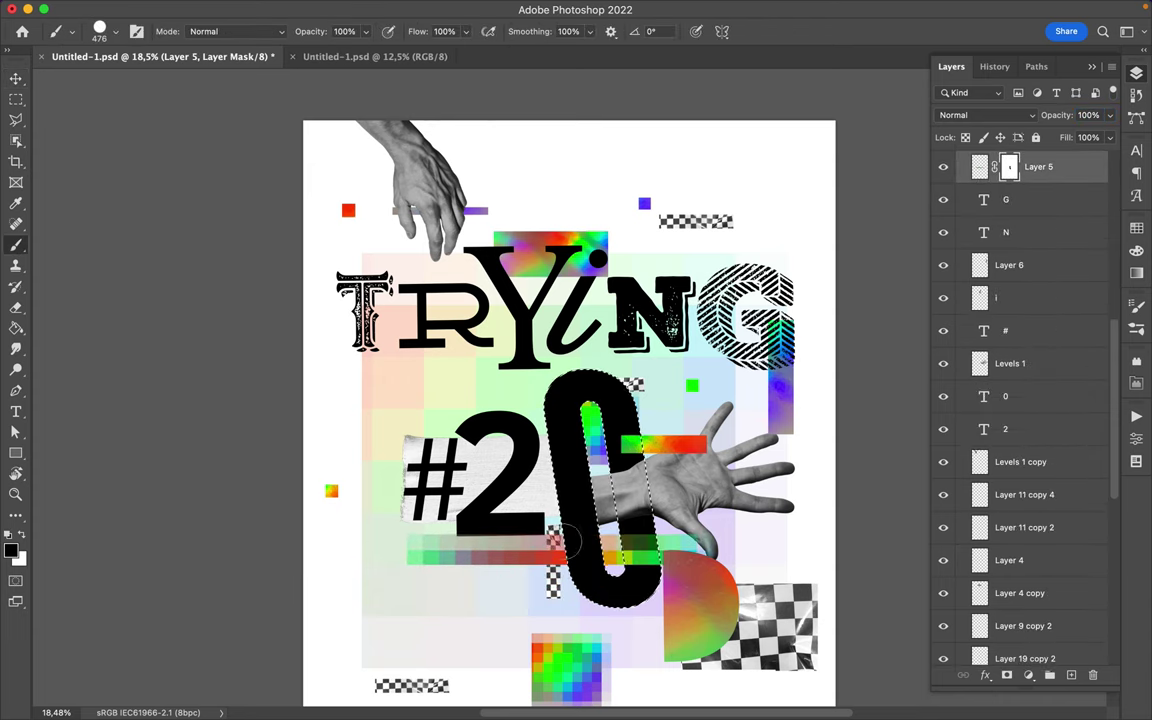
pyautogui.press('v')
pyautogui.doubleClick(563, 545)
pyautogui.press('Escape')
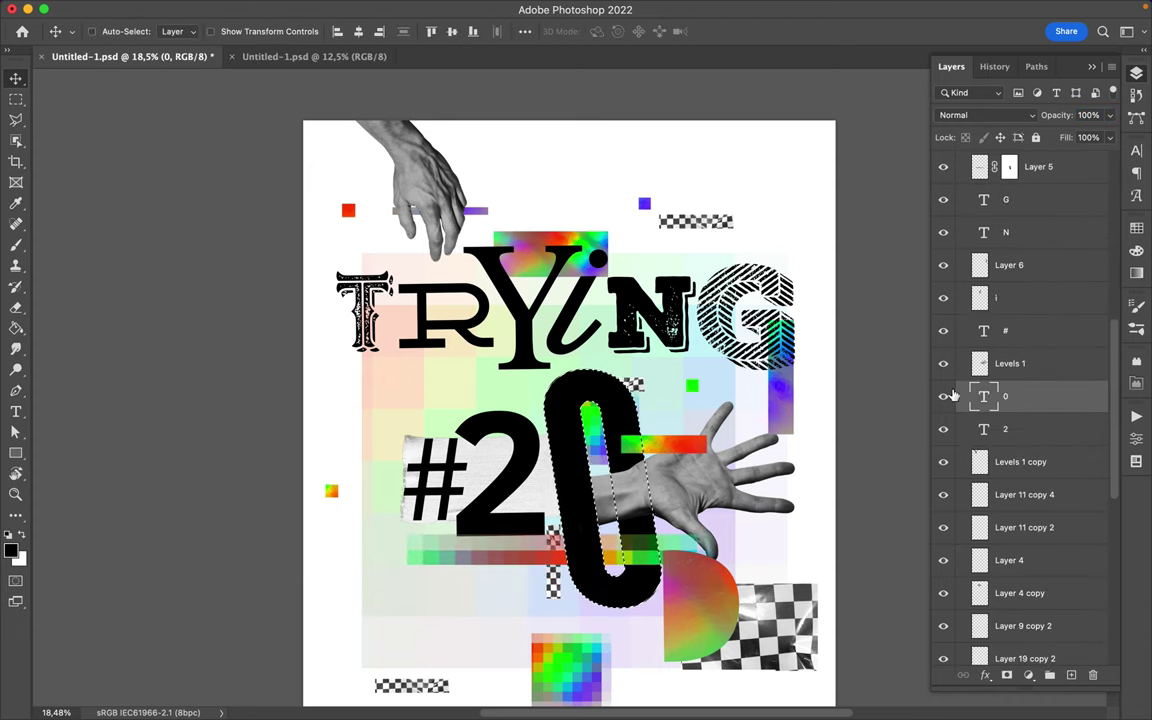
pyautogui.click(943, 396)
pyautogui.scroll(-5, 1020, 400)
# - Show the 0 again and resize the # layer
pyautogui.click(943, 224)
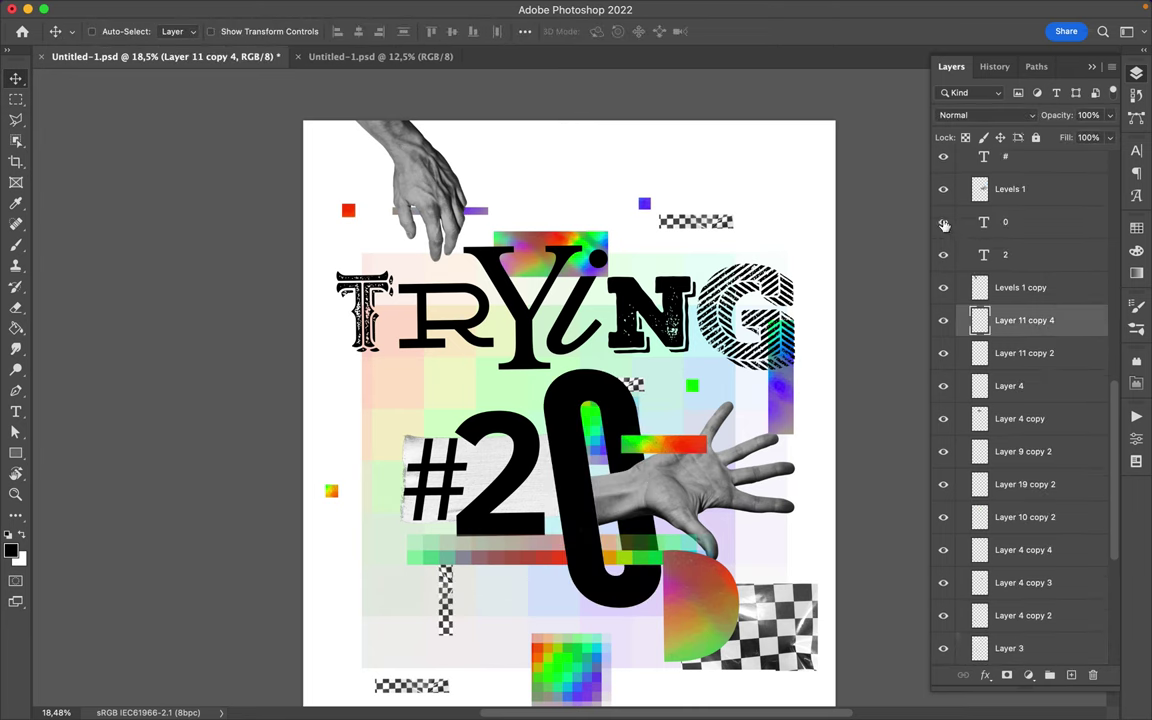
pyautogui.click(1010, 157)
pyautogui.hotkey('ctrl', 't')
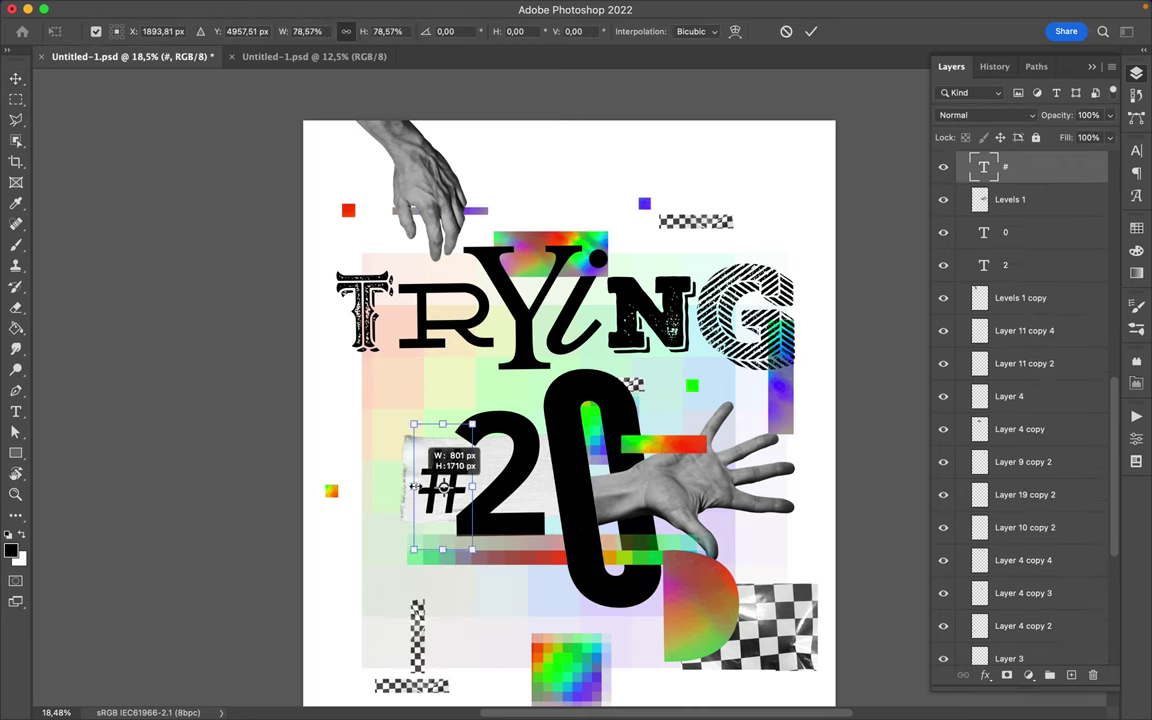
pyautogui.press('Return')
pyautogui.scroll(2, 437, 487)
# - Move the purple square toward the #, the gradient bar right, and a checker strip under TR
pyautogui.click(607, 328)
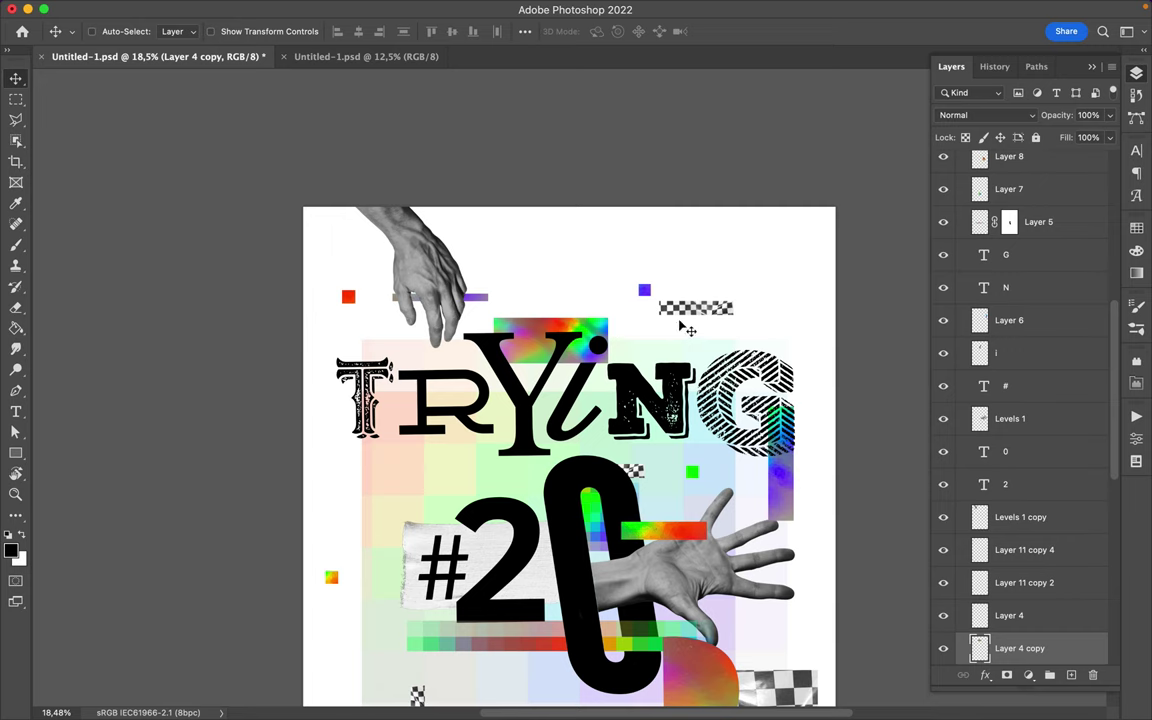
pyautogui.keyDown('ctrl'); pyautogui.click(446, 477); pyautogui.keyUp('ctrl')
pyautogui.keyDown('ctrl'); pyautogui.moveTo(644, 292); pyautogui.dragTo(405, 490); pyautogui.keyUp('ctrl')
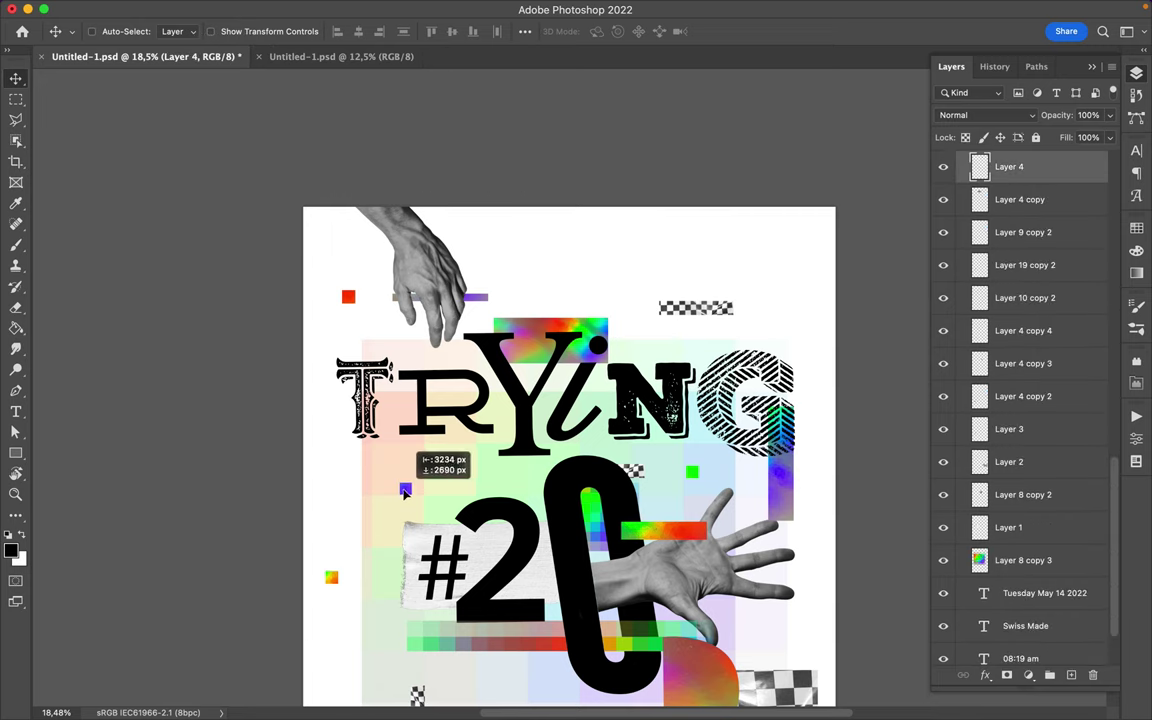
pyautogui.keyDown('ctrl'); pyautogui.moveTo(487, 300); pyautogui.dragTo(597, 297); pyautogui.keyUp('ctrl')
pyautogui.keyDown('ctrl'); pyautogui.moveTo(688, 311); pyautogui.dragTo(380, 464); pyautogui.keyUp('ctrl')
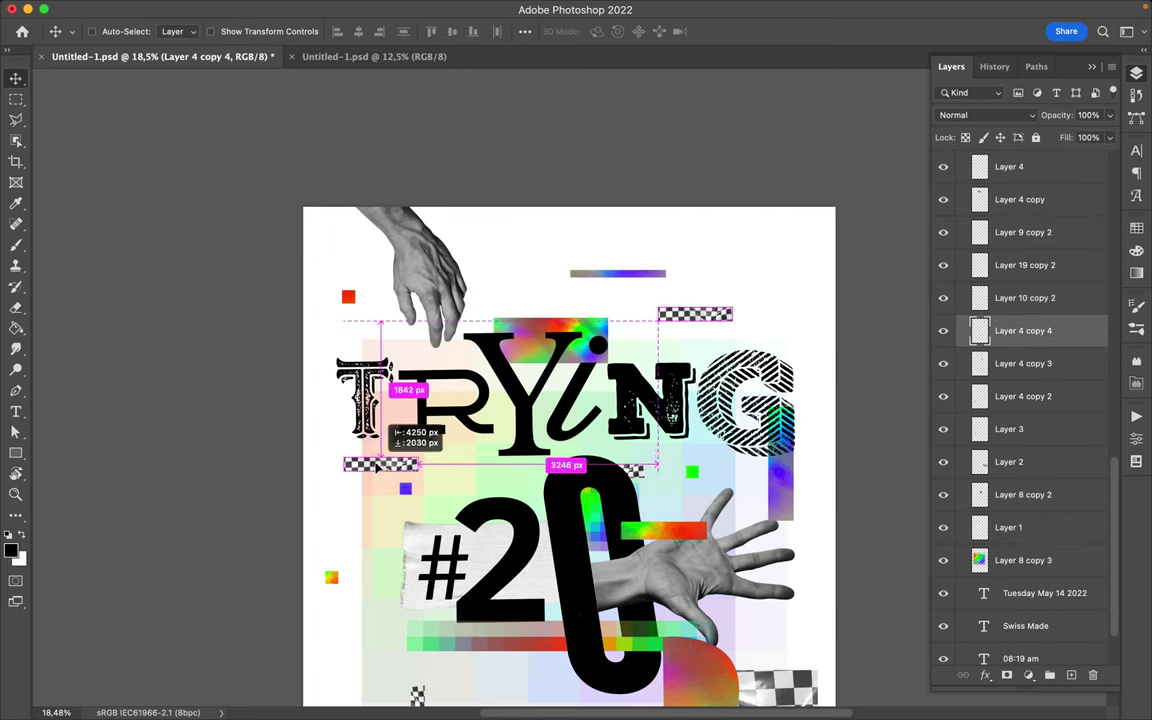
pyautogui.scroll(-2, 648, 465)
# - Reposition the gradient block above the 2 layer and the big checker patch below the 20
pyautogui.keyDown('ctrl'); pyautogui.click(648, 465); pyautogui.keyUp('ctrl')
pyautogui.moveTo(648, 465); pyautogui.dragTo(500, 290)
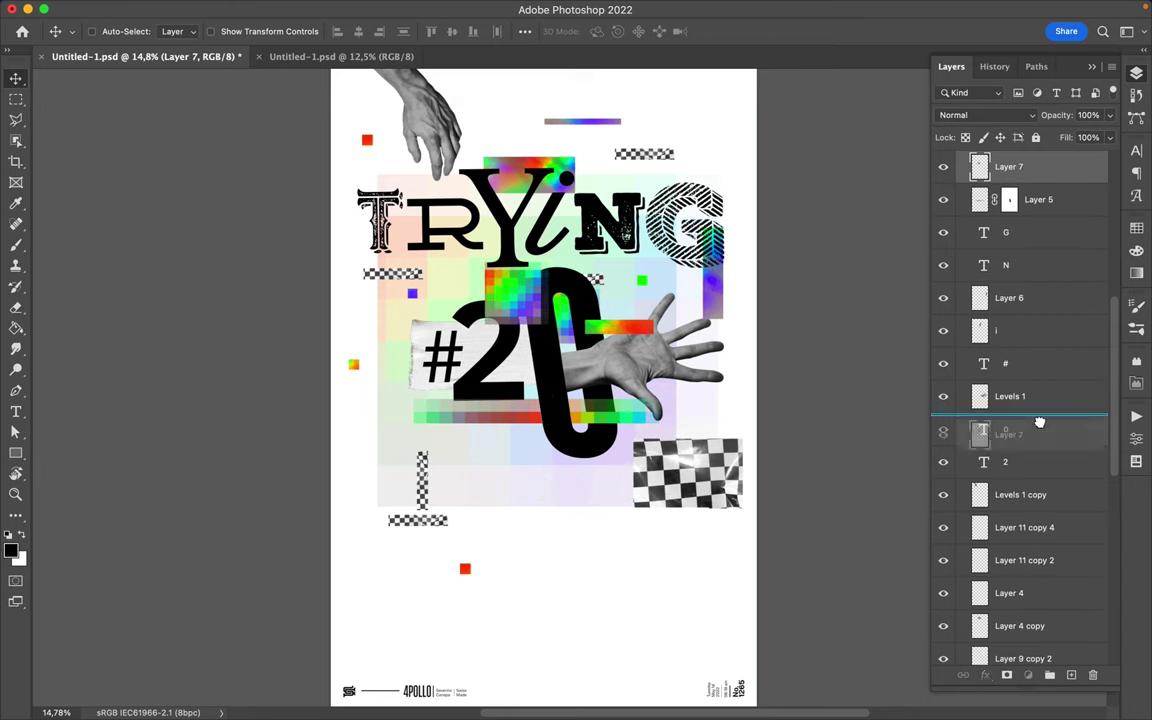
pyautogui.moveTo(1008, 166); pyautogui.dragTo(1036, 445)
pyautogui.keyDown('ctrl'); pyautogui.click(680, 480); pyautogui.keyUp('ctrl')
pyautogui.moveTo(680, 480); pyautogui.dragTo(530, 490)
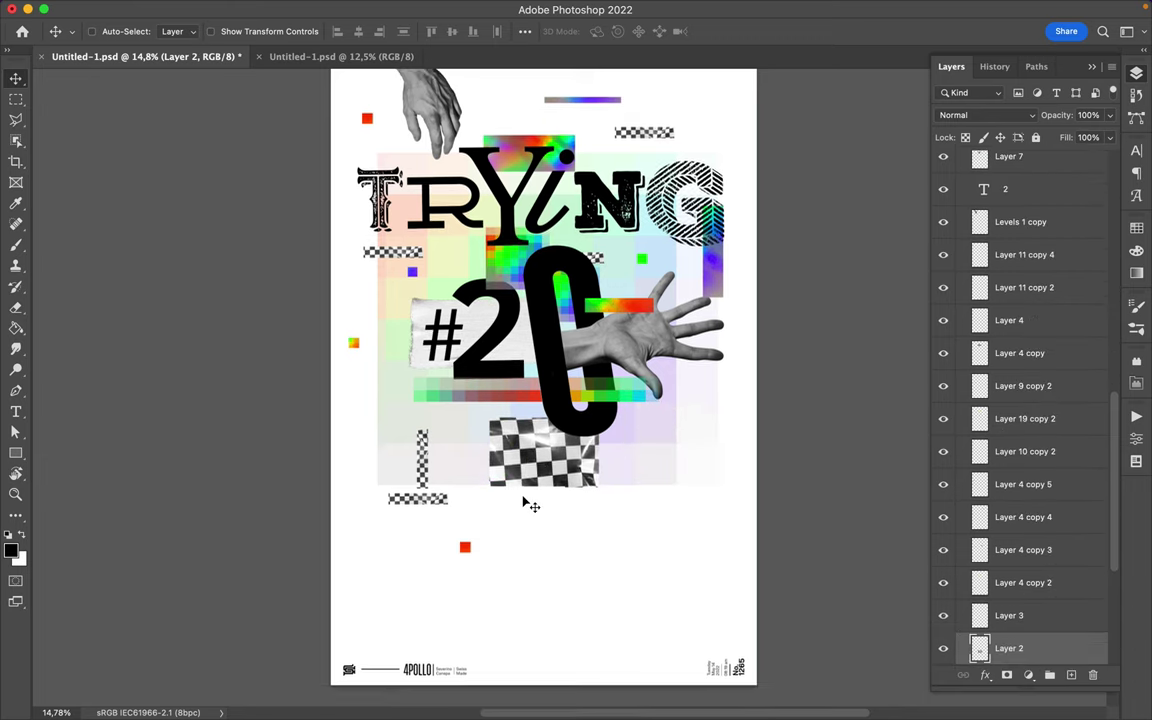
# - Ungroup the Layout group and nudge the whole artwork slightly down
pyautogui.scroll(-2, 527, 501)
pyautogui.click(963, 163)
pyautogui.hotkey('ctrl', 'shift', 'g')
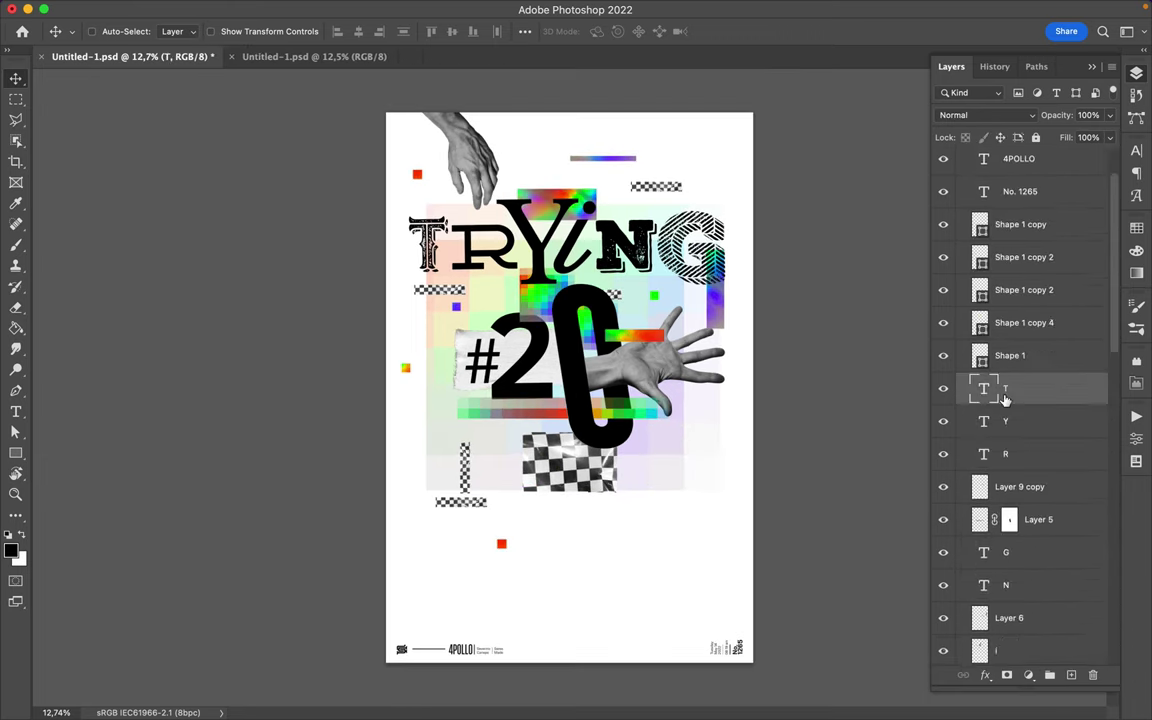
pyautogui.scroll(-10, 1005, 398)
pyautogui.scroll(5, 1015, 600)
pyautogui.scroll(1, 1015, 650)
pyautogui.moveTo(505, 120)
pyautogui.mouseDown()
pyautogui.moveTo(505, 160)
pyautogui.moveTo(538, 132)
pyautogui.mouseUp()
# - Move the top hand image up to the poster's top edge
pyautogui.hotkey('ctrl', 't')
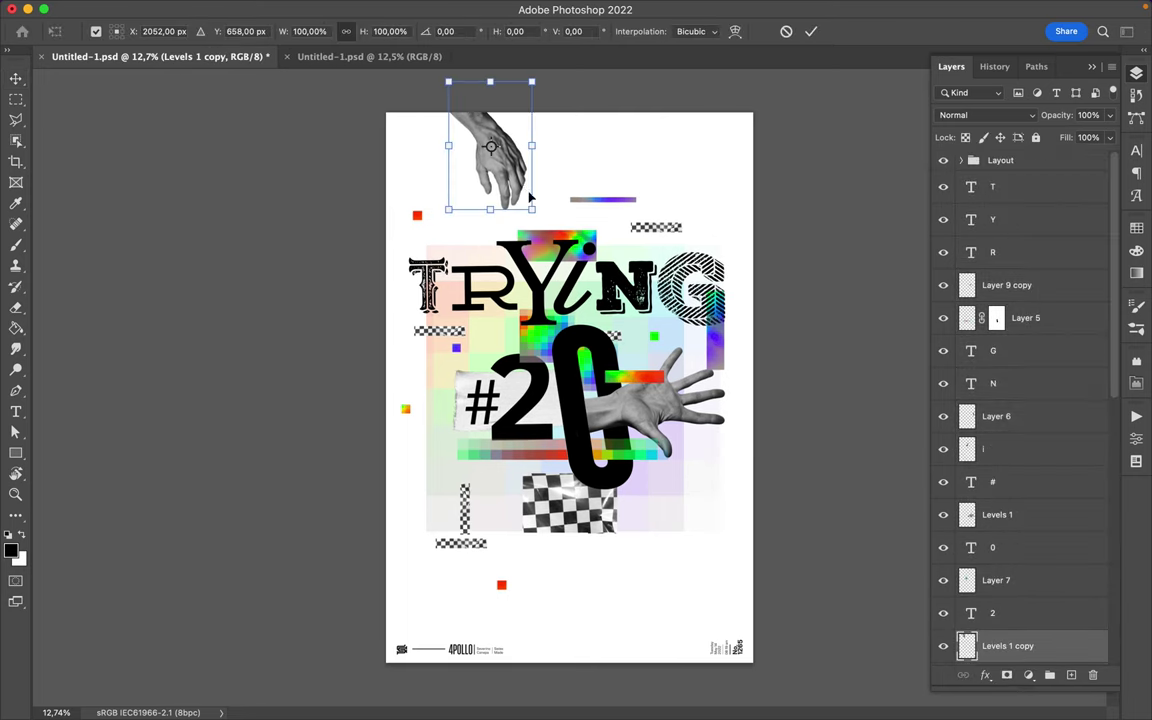
pyautogui.press('Return')
pyautogui.keyDown('ctrl'); pyautogui.click(465, 547); pyautogui.keyUp('ctrl')
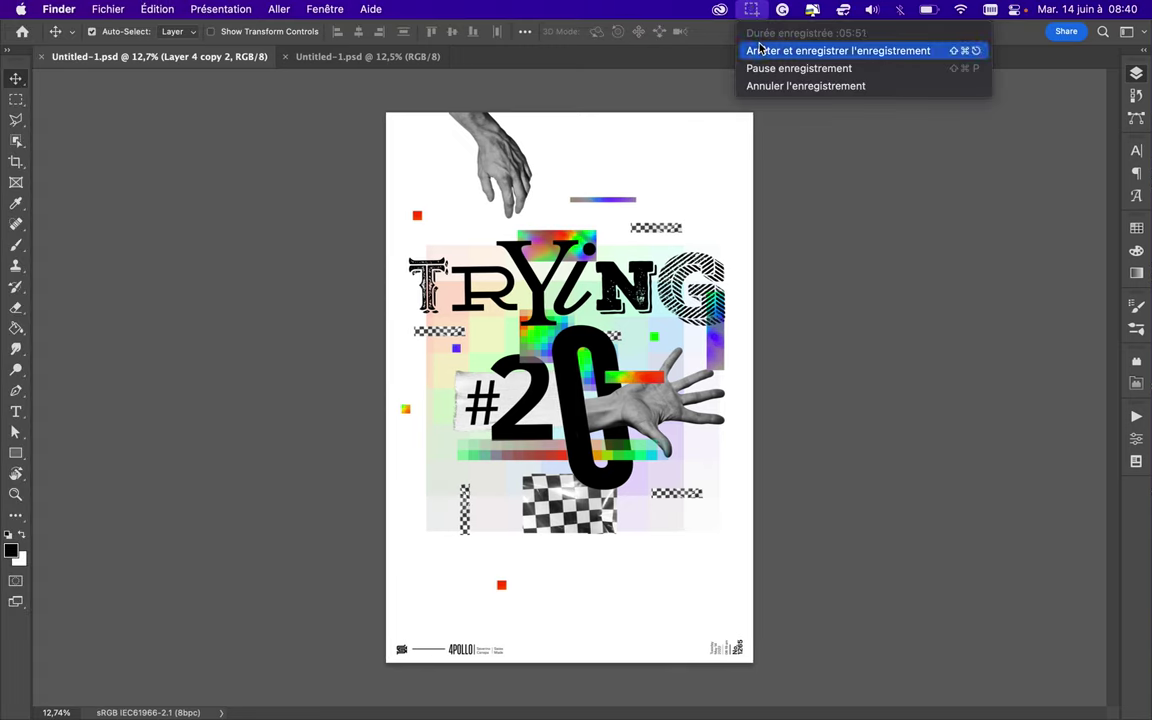
# - Browse fonts for the T, then set the Y in DarwinAltOffice
pyautogui.click(1010, 199)
pyautogui.click(1136, 150)
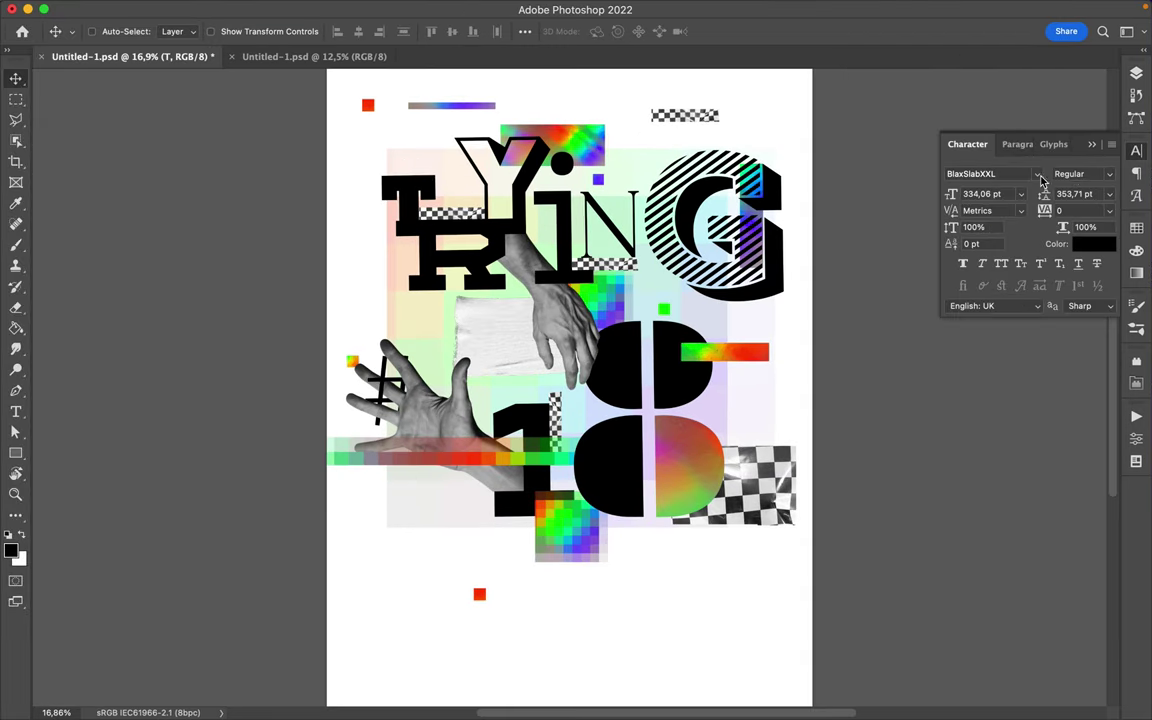
pyautogui.click(1037, 173)
pyautogui.click(545, 190)
pyautogui.click(1037, 173)
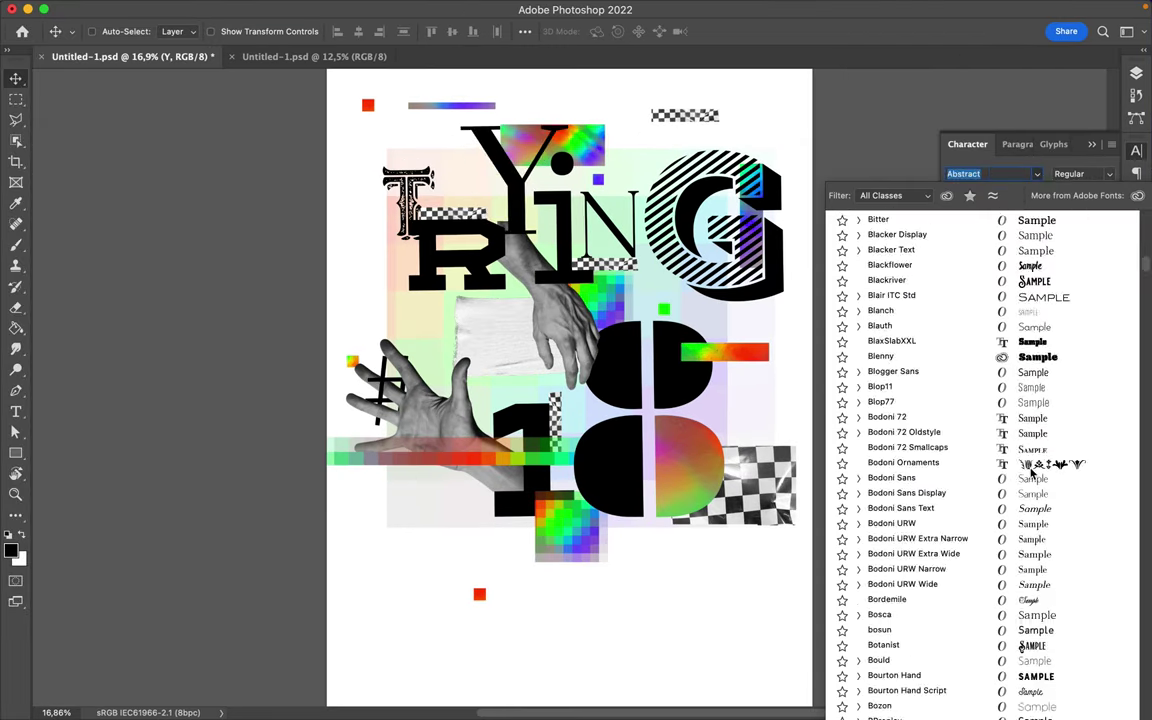
pyautogui.write('Corner')
pyautogui.press('Down')
pyautogui.press('Down')
pyautogui.press('Down')
pyautogui.press('Down')
pyautogui.press('Down')
pyautogui.press('Down')
pyautogui.press('Down')
pyautogui.press('Down')
pyautogui.press('Down')
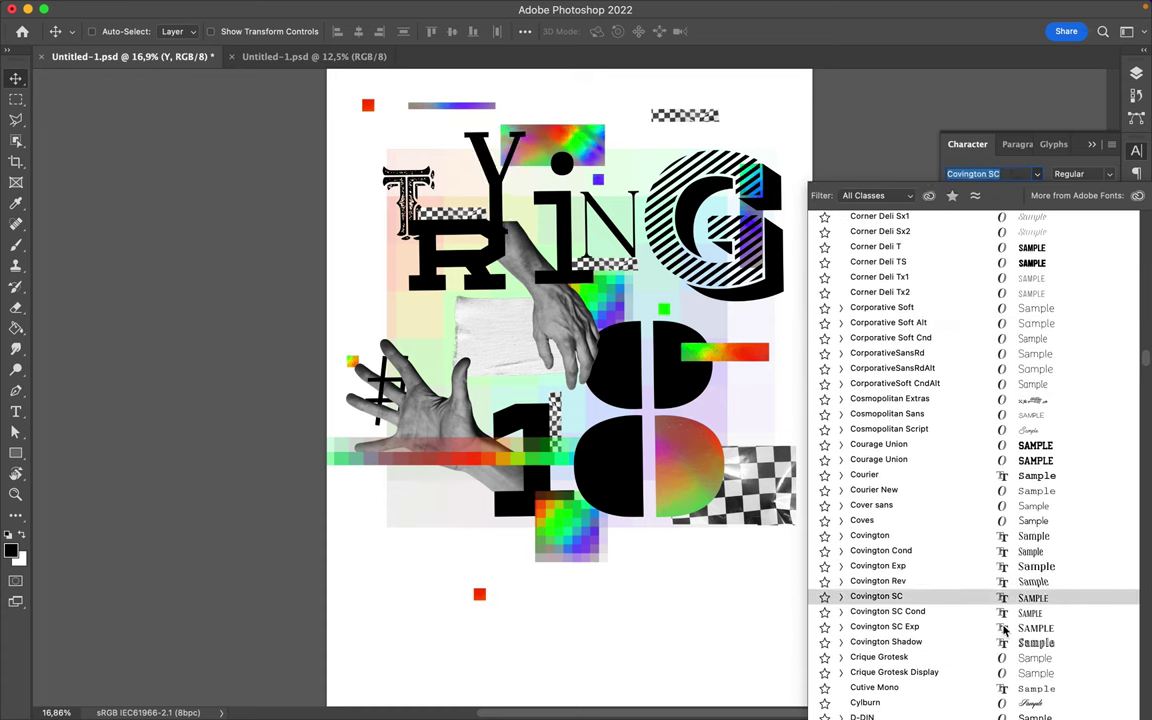
pyautogui.press('Down')
pyautogui.press('Down')
pyautogui.press('Down')
pyautogui.click(969, 550)
# - Set the R letter in the Deming EP font
pyautogui.click(1037, 173)
pyautogui.scroll(-15, 1008, 422)
pyautogui.click(779, 283)
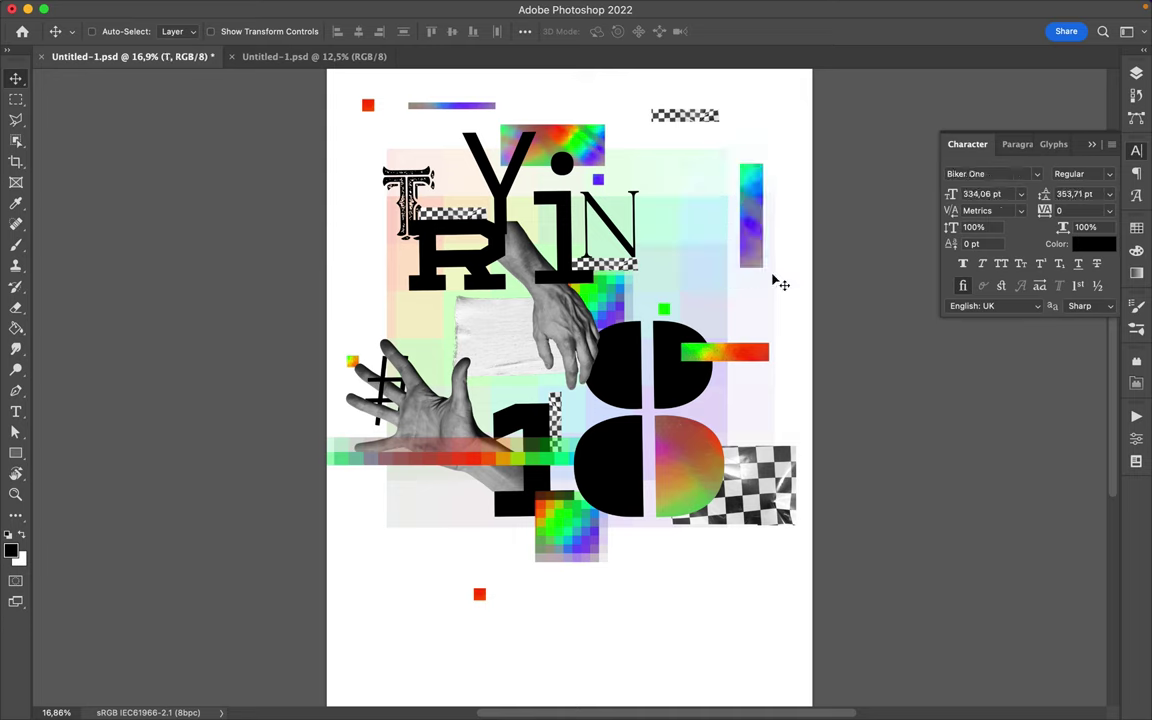
pyautogui.click(1137, 70)
pyautogui.click(1137, 150)
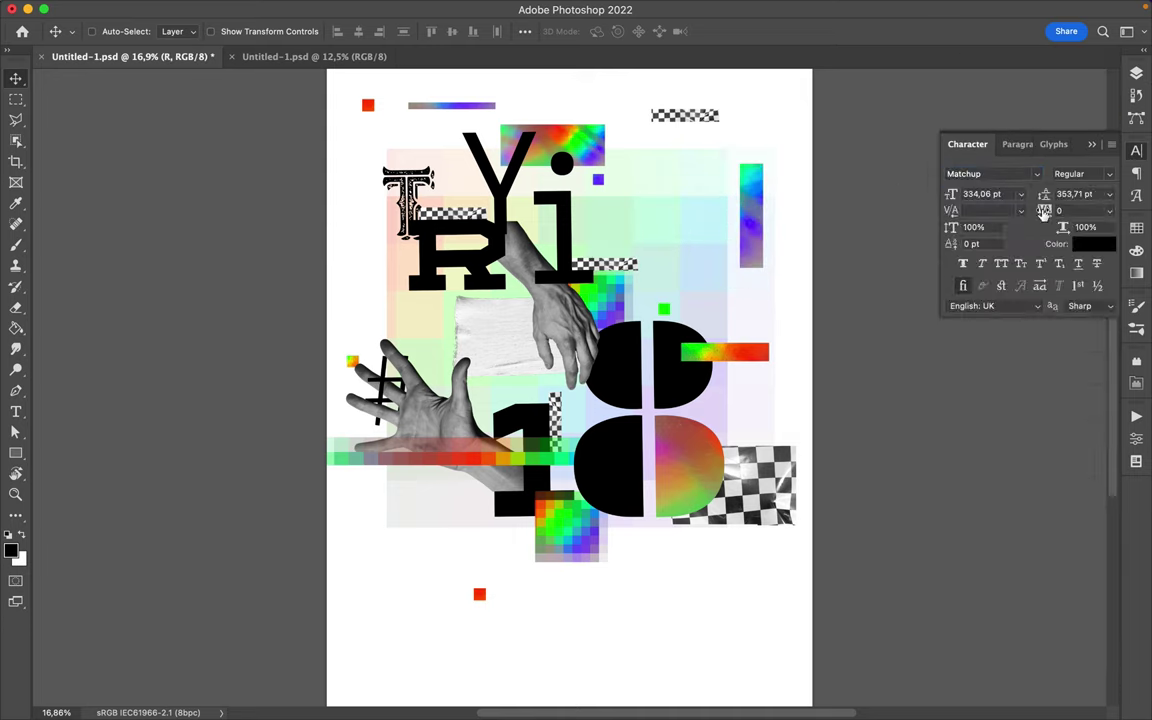
pyautogui.click(1037, 173)
pyautogui.scroll(-10, 963, 396)
pyautogui.scroll(-10, 963, 410)
pyautogui.scroll(-10, 964, 417)
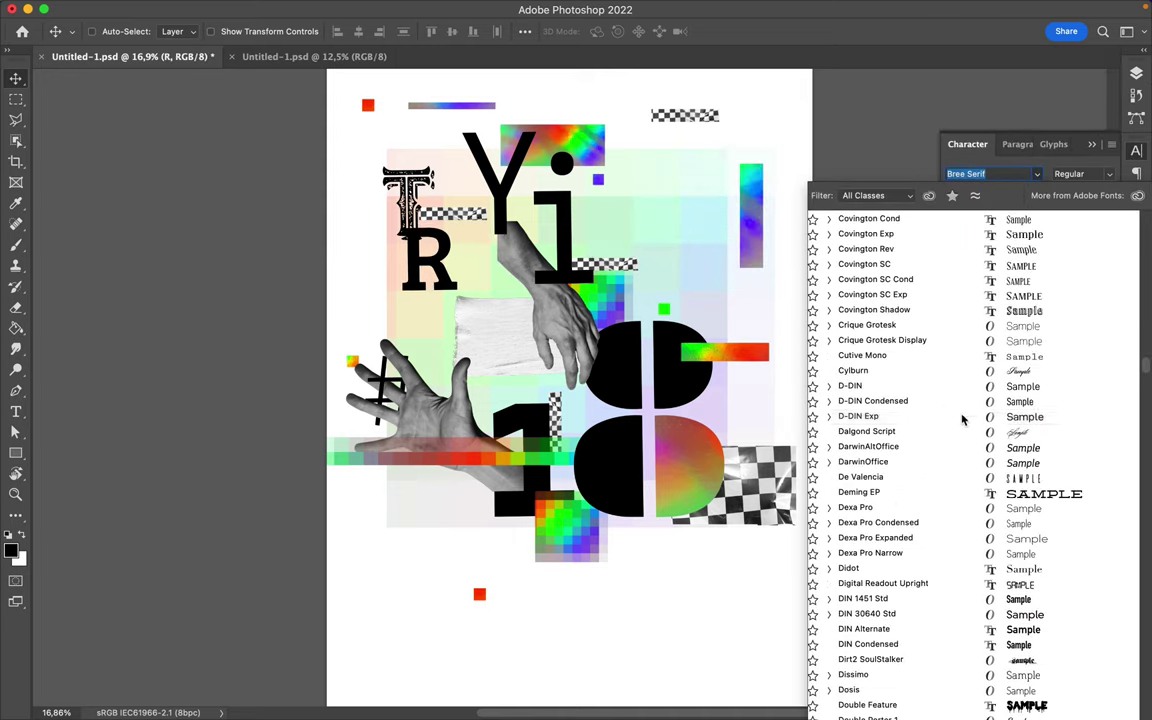
pyautogui.click(946, 449)
# - Place the R between the T and Y and shift the upper hand image up-left
pyautogui.moveTo(384, 277); pyautogui.dragTo(459, 232)
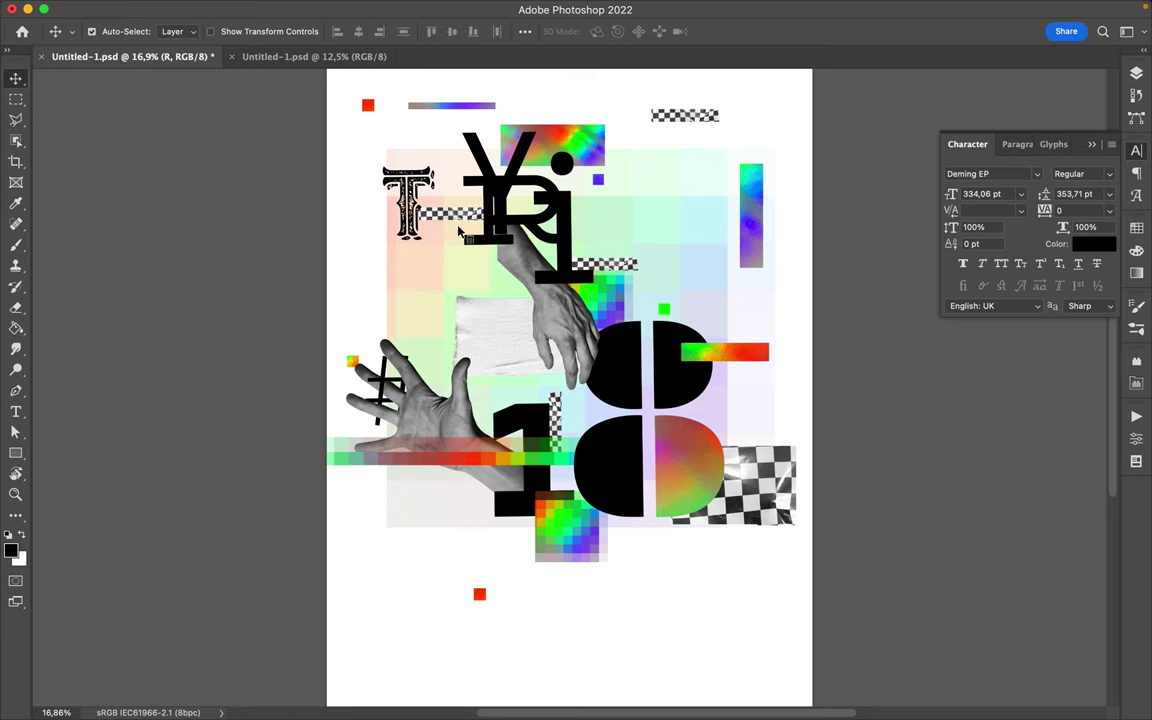
pyautogui.moveTo(510, 179); pyautogui.dragTo(482, 155)
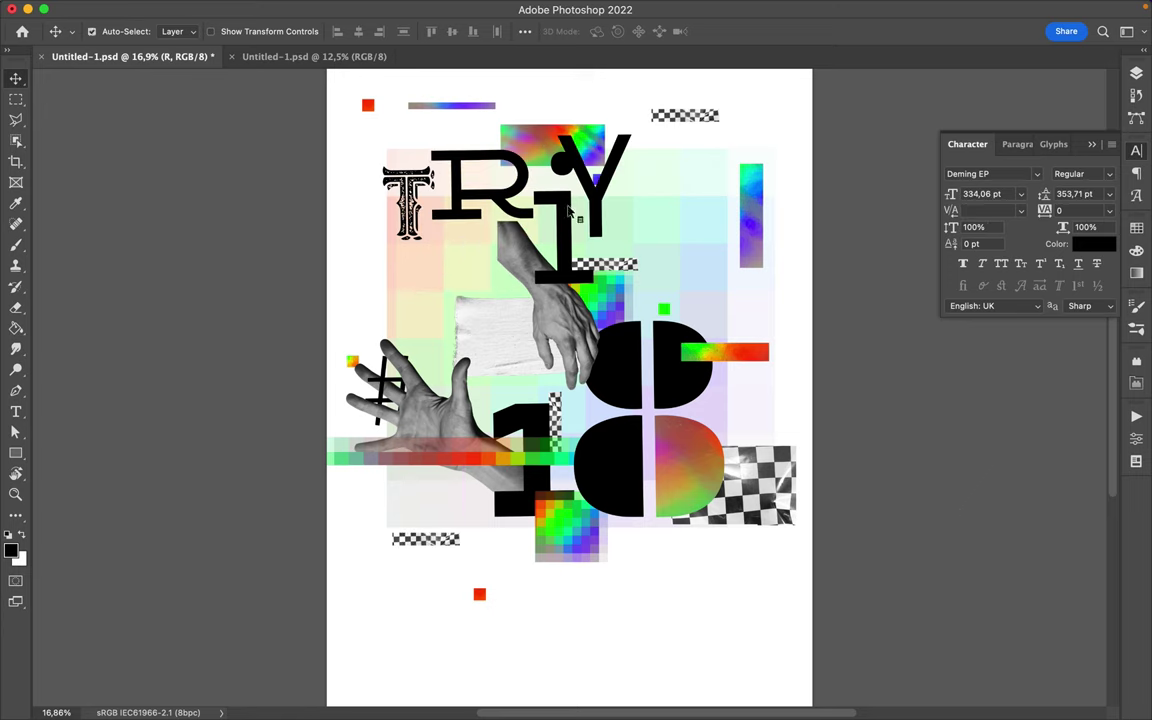
pyautogui.moveTo(555, 265); pyautogui.dragTo(510, 230)
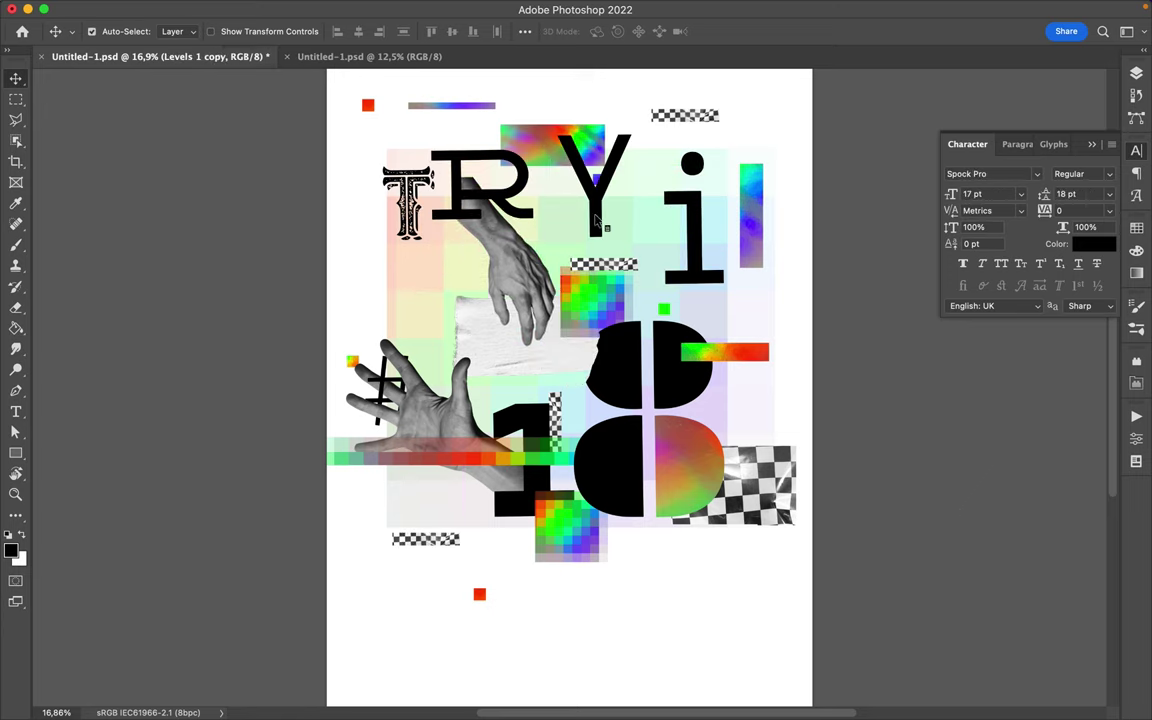
# - Set the Y in Libre Baskerville and move the i right beside TRY
pyautogui.click(1037, 174)
pyautogui.scroll(-15, 946, 514)
pyautogui.scroll(-5, 946, 558)
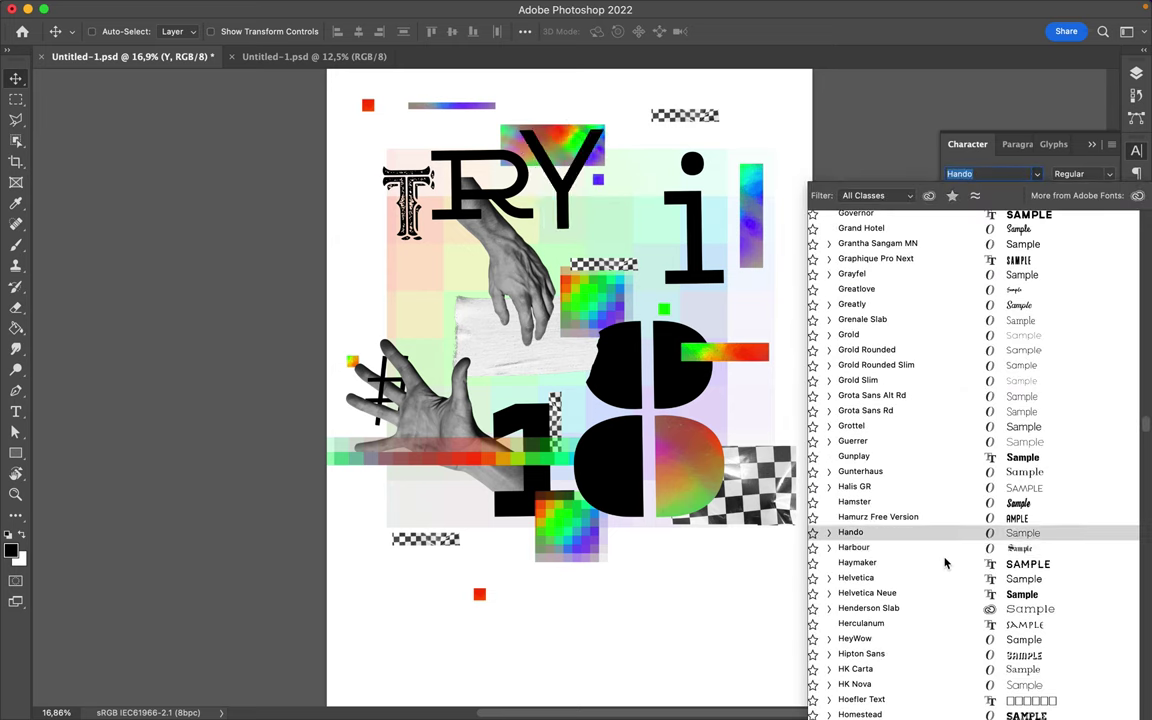
pyautogui.click(828, 608)
pyautogui.scroll(-3, 880, 630)
pyautogui.scroll(-10, 900, 560)
pyautogui.scroll(-6, 897, 508)
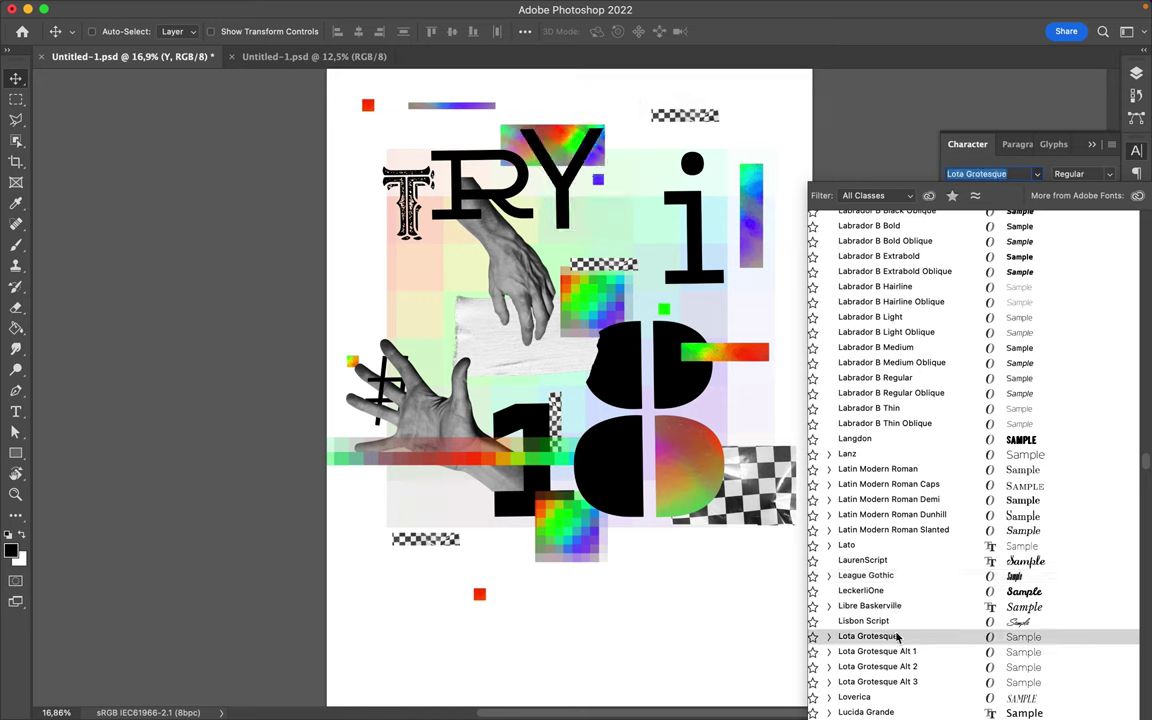
pyautogui.click(806, 506)
pyautogui.moveTo(712, 270); pyautogui.dragTo(645, 265)
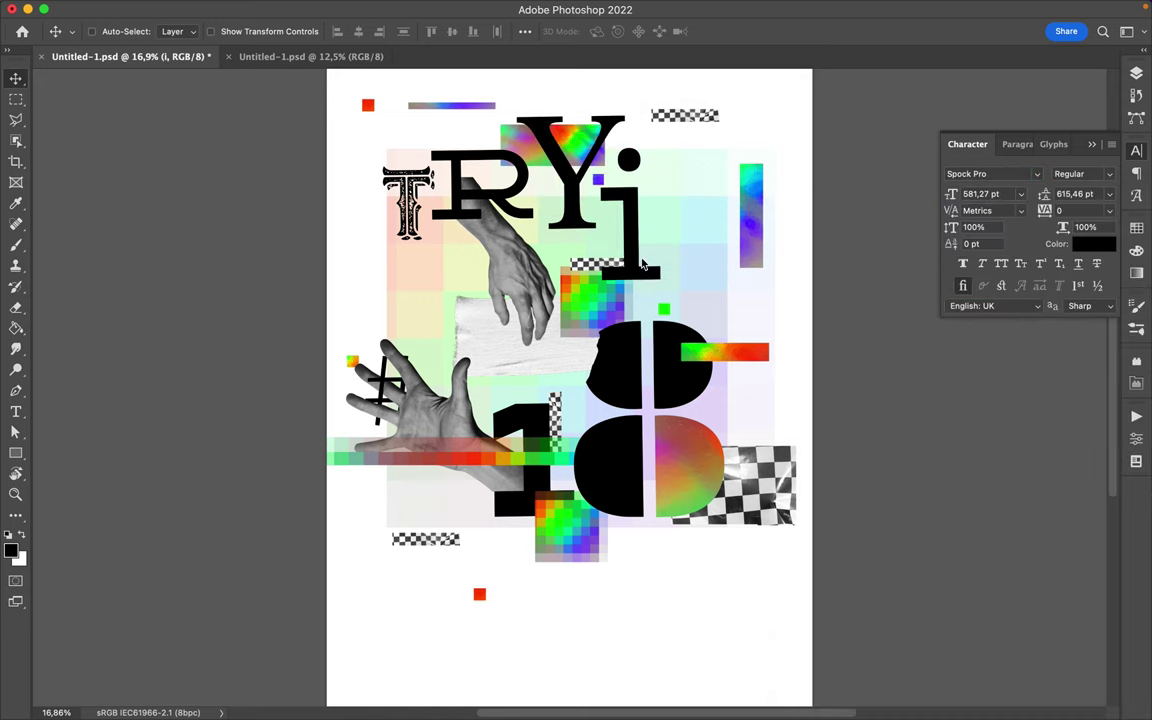
# - Set the i in the Wisdom Script AI font
pyautogui.click(1037, 174)
pyautogui.scroll(-10, 977, 376)
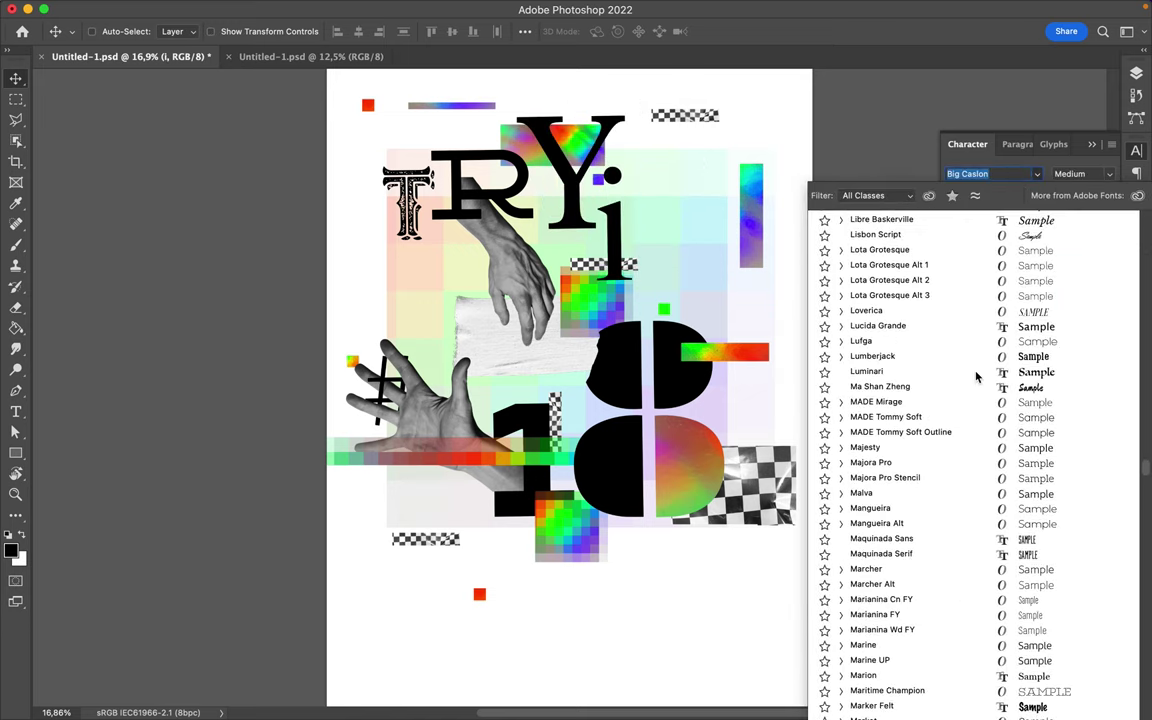
pyautogui.scroll(-3, 977, 376)
pyautogui.scroll(-10, 977, 376)
pyautogui.scroll(-10, 977, 376)
pyautogui.scroll(-10, 960, 400)
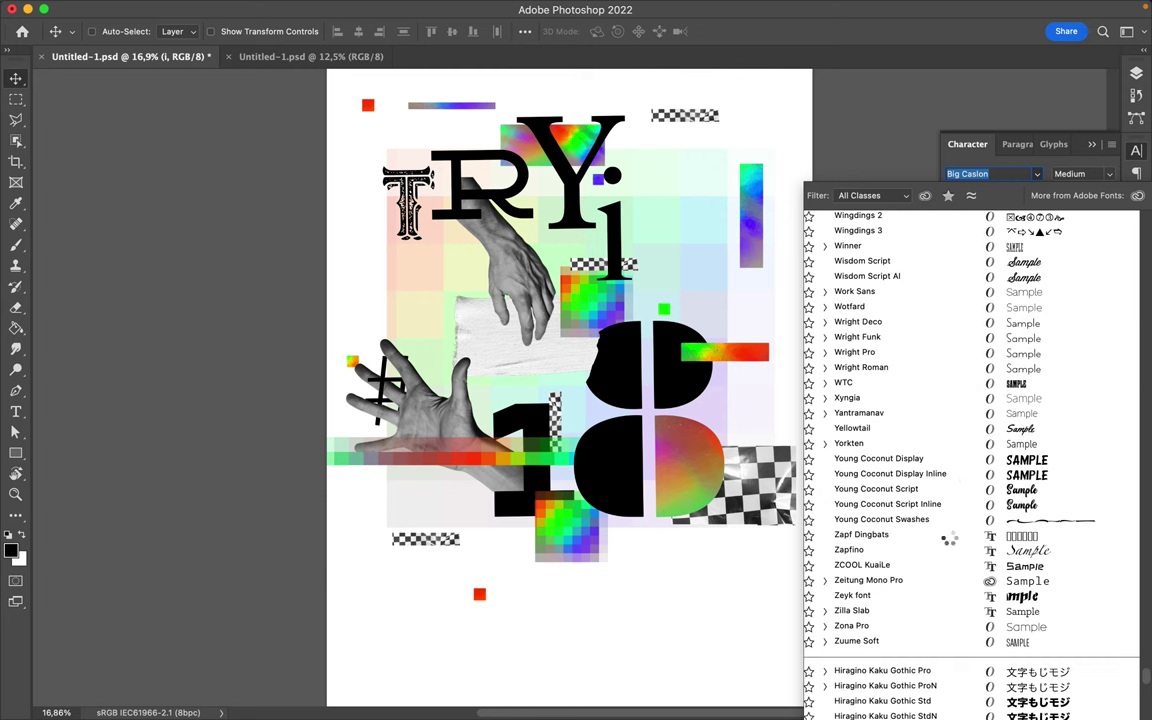
pyautogui.write('z')
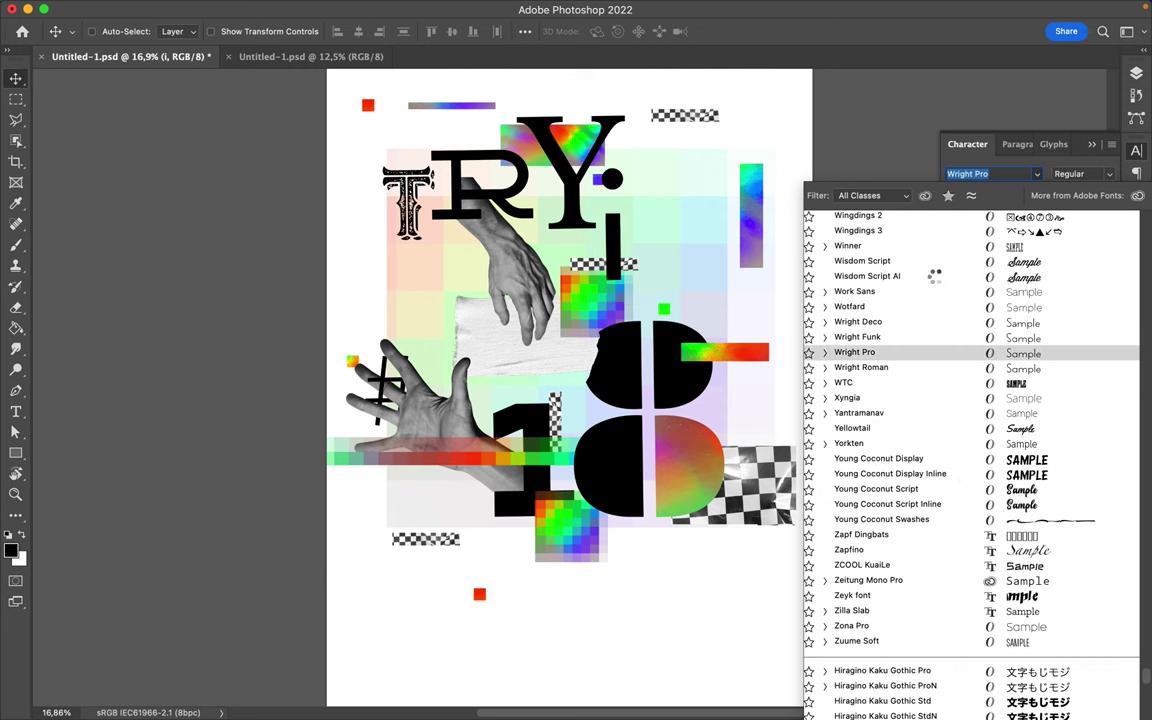
pyautogui.click(936, 277)
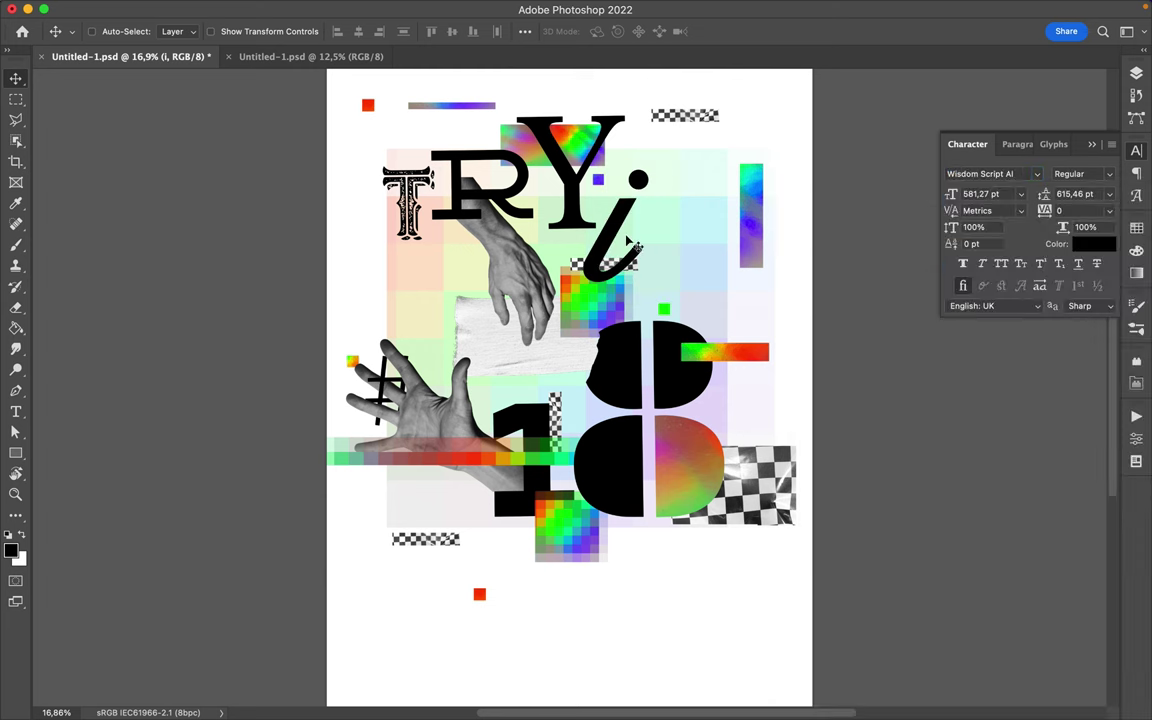
# - Undo a trial nudge of the pastel grid, then duplicate the script i to its right
pyautogui.moveTo(622, 247); pyautogui.dragTo(631, 221)
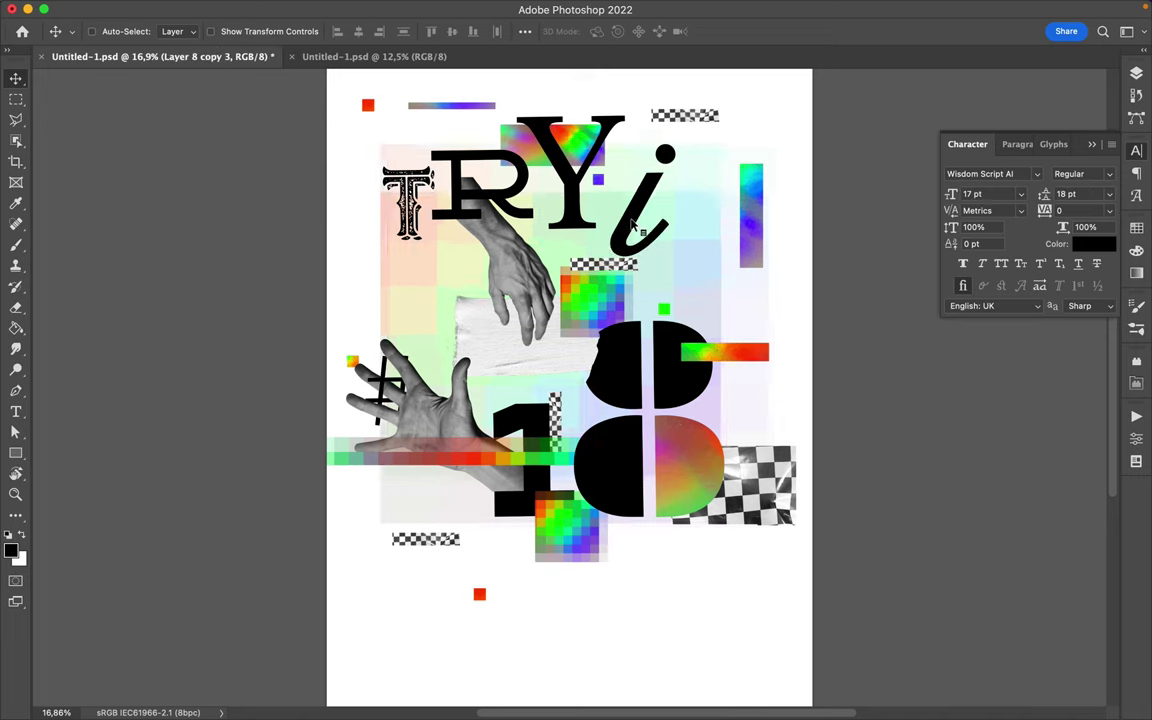
pyautogui.hotkey('ctrl', 'z')
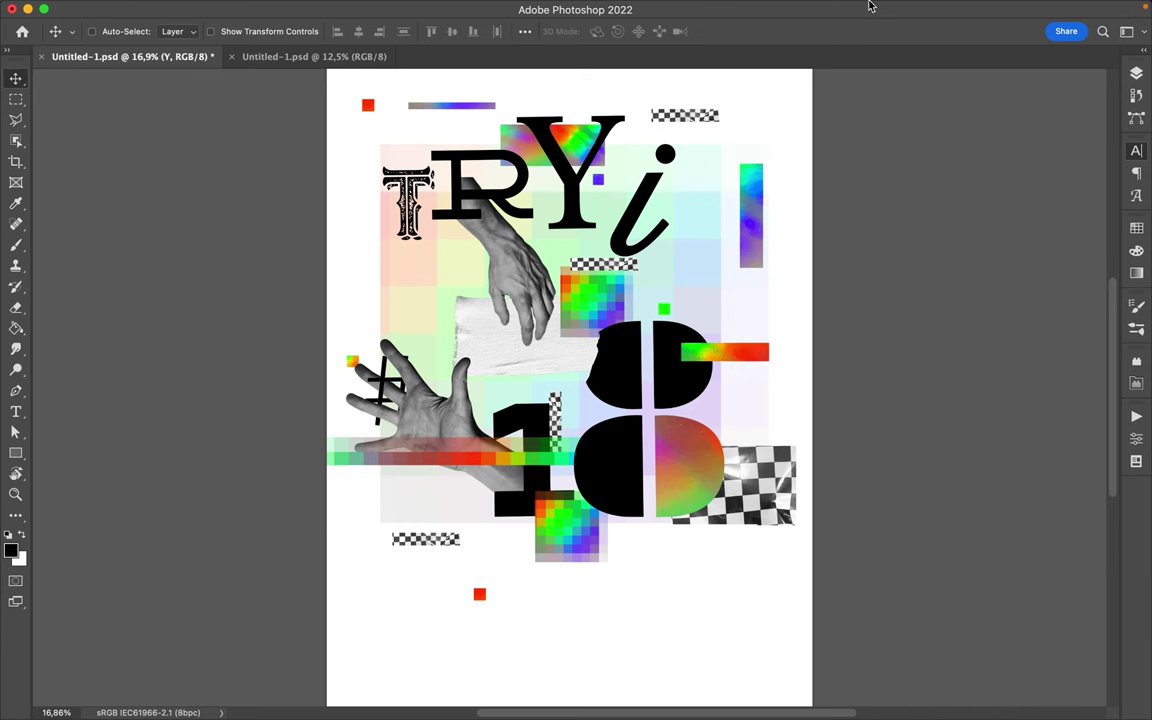
pyautogui.click(815, 12)
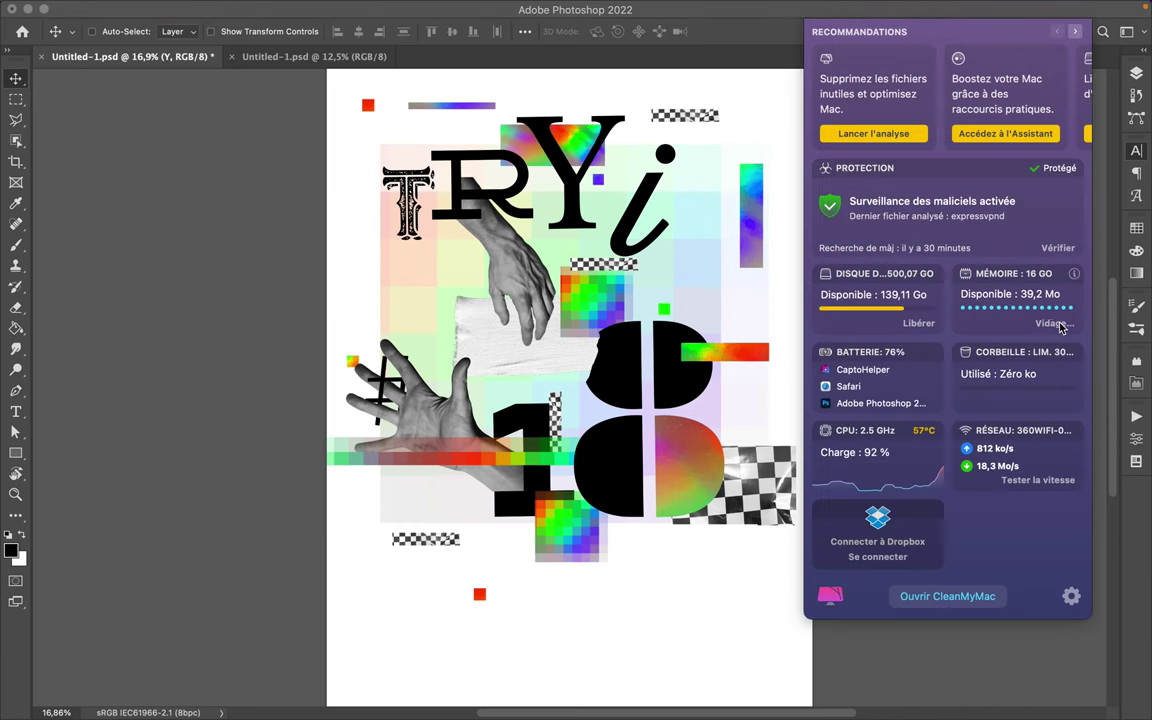
pyautogui.click(640, 213)
pyautogui.moveTo(640, 213); pyautogui.dragTo(630, 206)
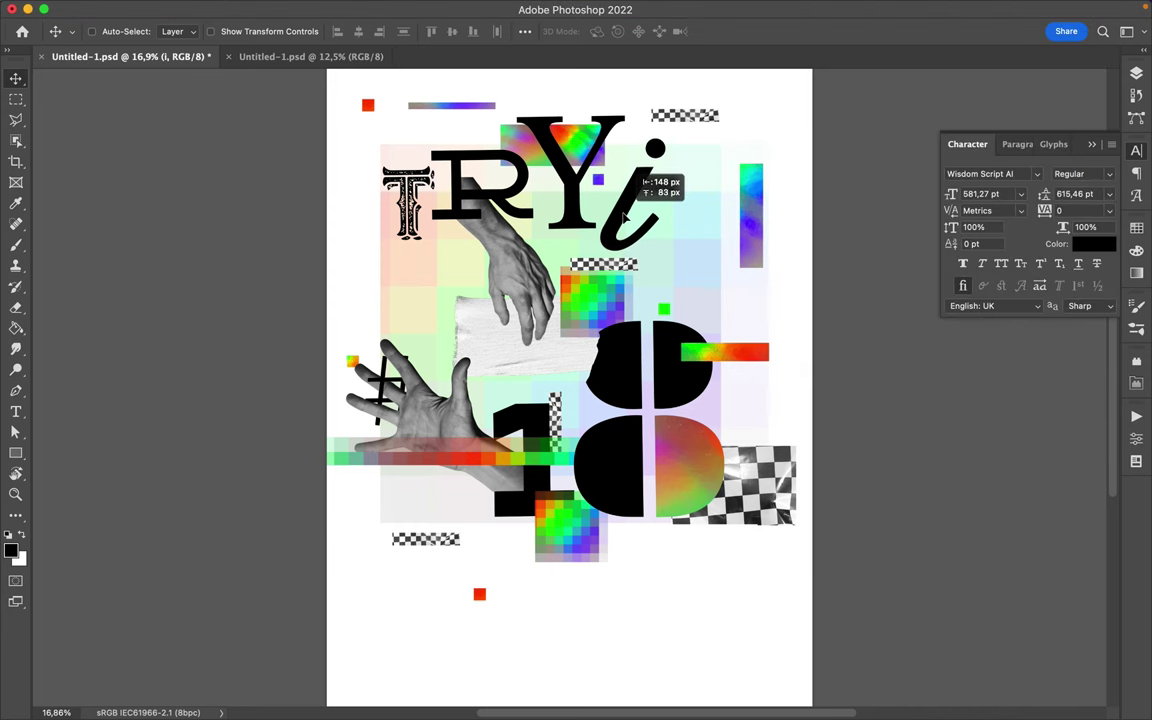
pyautogui.moveTo(713, 221); pyautogui.dragTo(798, 219)
pyautogui.moveTo(725, 207); pyautogui.dragTo(788, 237)
# - Replace the copied i's text with 'N' and move it left toward the i
pyautogui.click(14, 414)
pyautogui.click(90, 406)
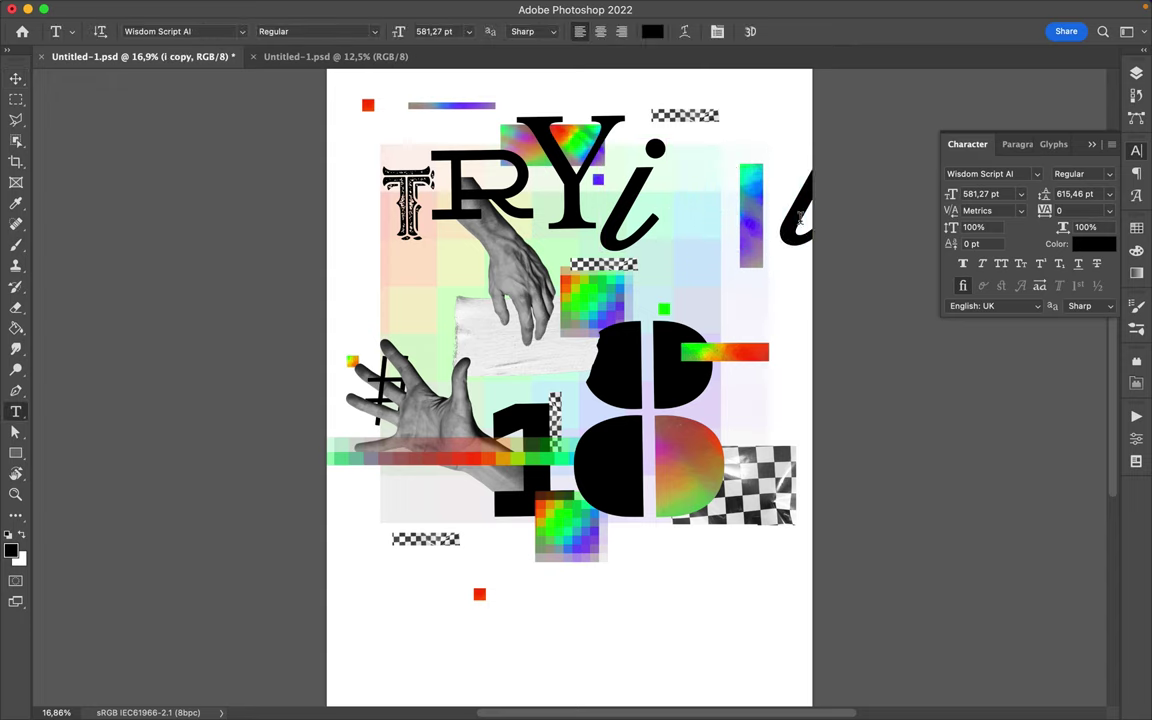
pyautogui.hotkey('ctrl', 'a')
pyautogui.write('N')
pyautogui.hotkey('ctrl', 'Return')
pyautogui.press('v')
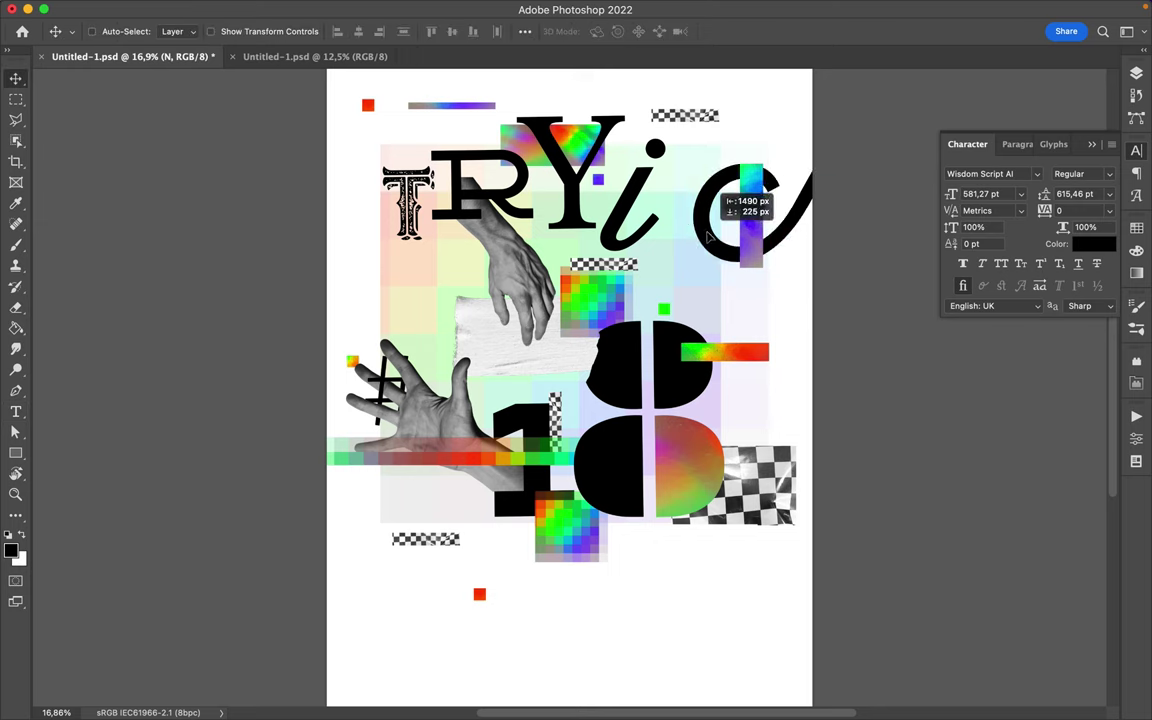
pyautogui.moveTo(790, 215); pyautogui.dragTo(558, 290)
# - Set the N in the Nexa Rust Slab font
pyautogui.click(1037, 174)
pyautogui.scroll(-15, 908, 325)
pyautogui.scroll(-1, 908, 325)
pyautogui.click(825, 297)
pyautogui.click(825, 464)
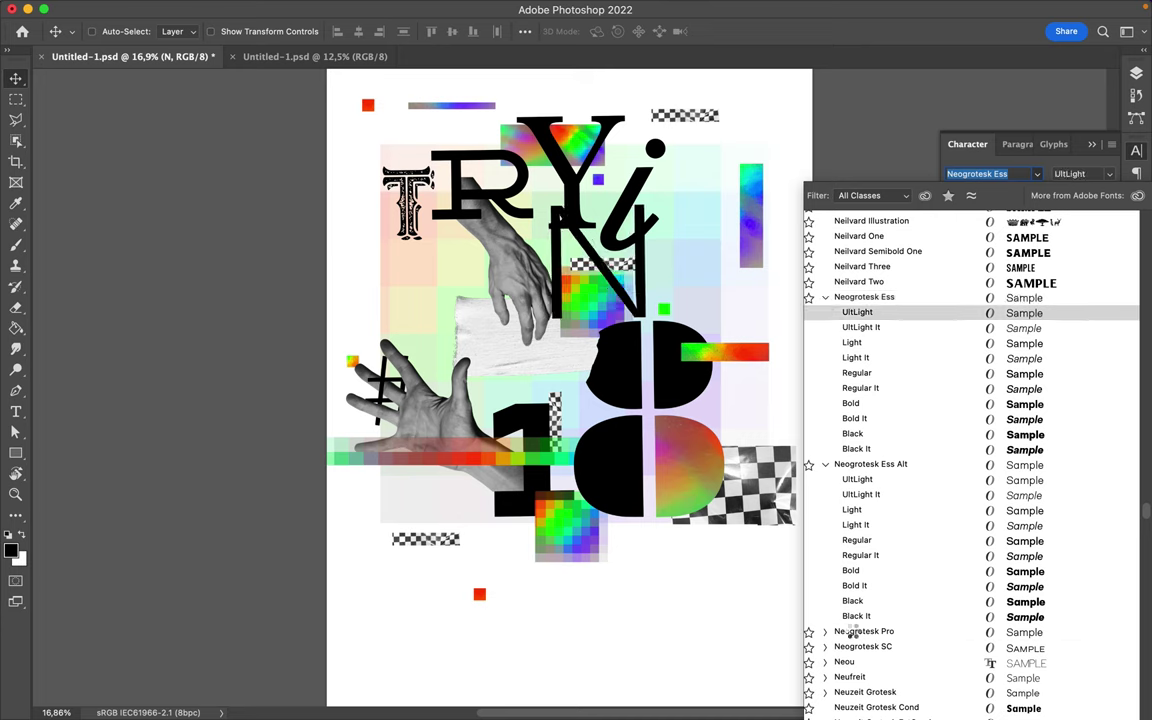
pyautogui.scroll(-4, 845, 640)
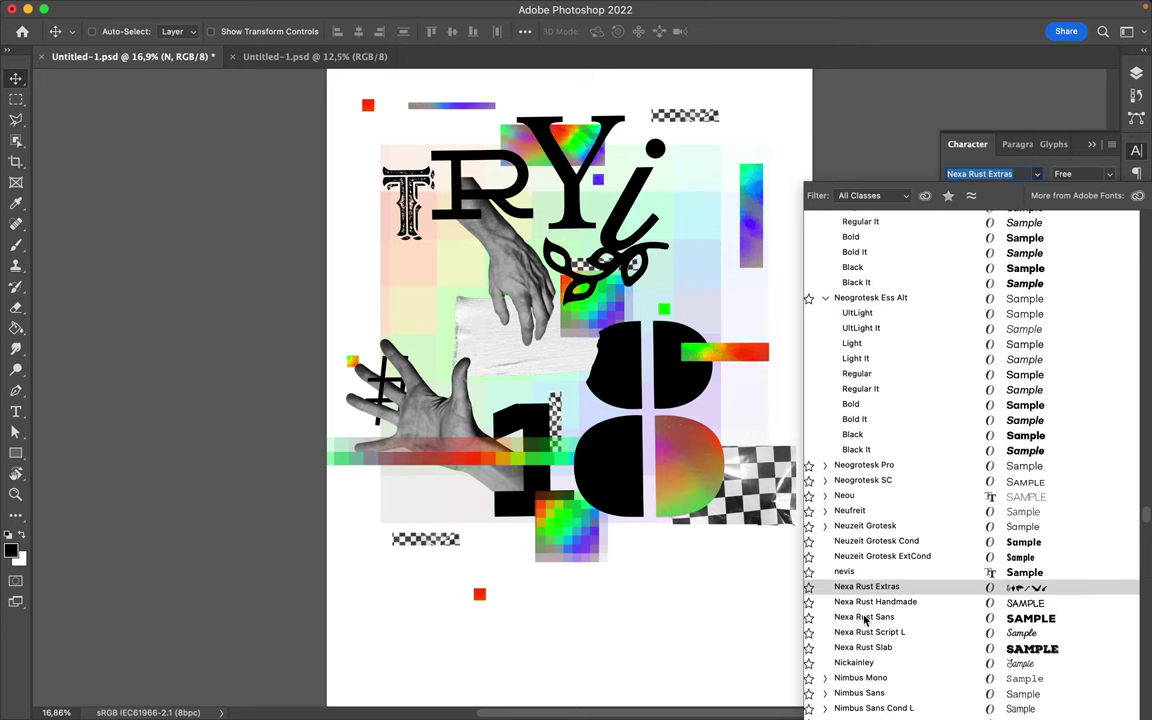
pyautogui.click(864, 648)
pyautogui.click(452, 322)
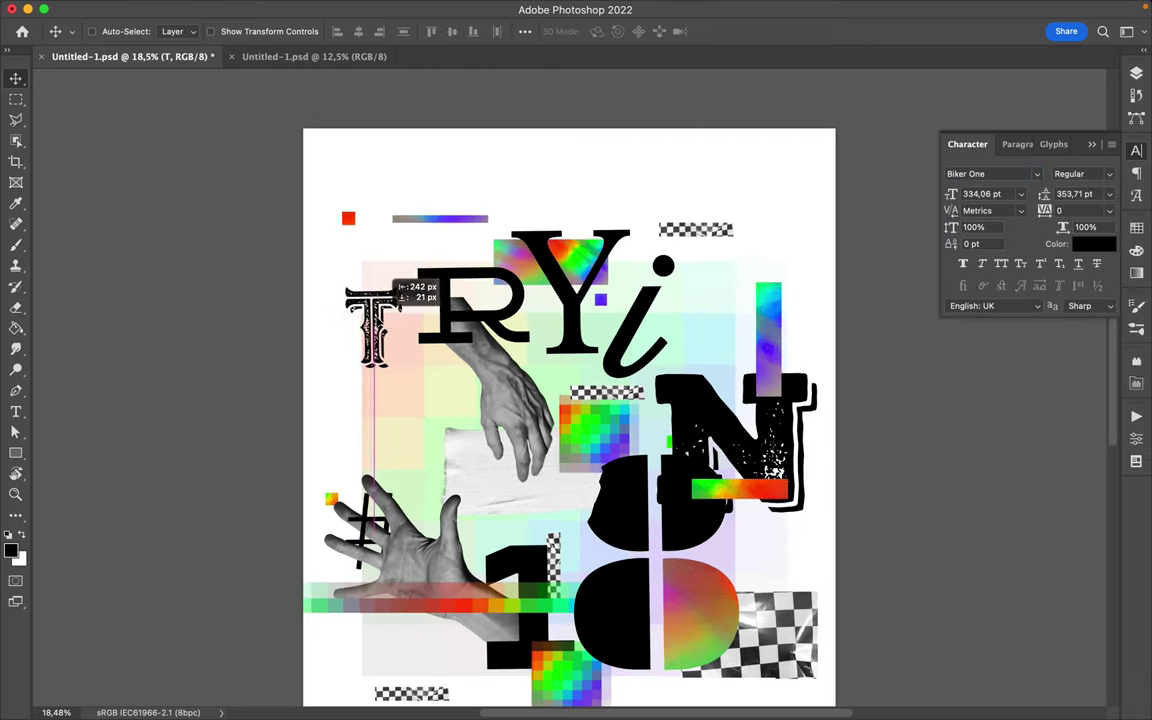
# - Shrink the R to about half size and move the downward hand photo to the top edge
pyautogui.press('super+t')
pyautogui.moveTo(533, 251)
pyautogui.mouseDown()
pyautogui.moveTo(477, 305)
pyautogui.moveTo(458, 283)
pyautogui.mouseUp()
pyautogui.press('Return')
pyautogui.moveTo(542, 417); pyautogui.dragTo(462, 207)
pyautogui.click(430, 325)
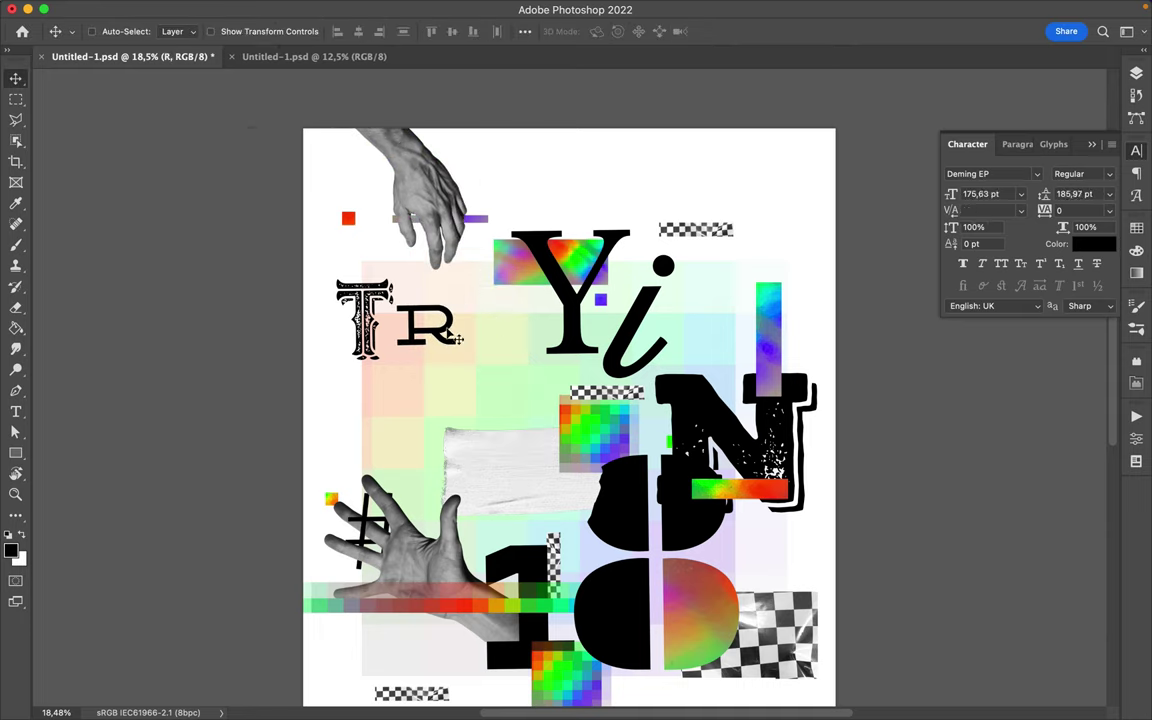
pyautogui.press('super+t')
pyautogui.moveTo(493, 328); pyautogui.dragTo(493, 330)
pyautogui.press('Return')
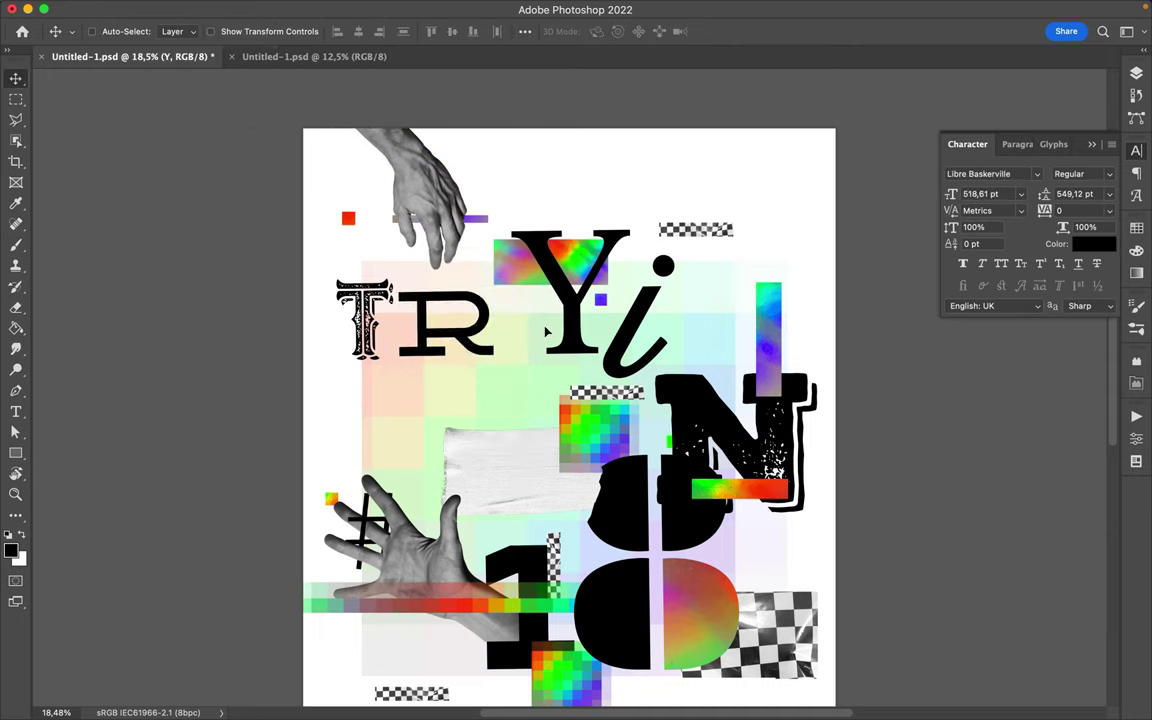
# - Line the Y and a slightly smaller i up beside the R
pyautogui.moveTo(590, 330); pyautogui.dragTo(542, 352)
pyautogui.moveTo(624, 362); pyautogui.dragTo(572, 356)
pyautogui.press('super+t')
pyautogui.moveTo(625, 200); pyautogui.dragTo(612, 211)
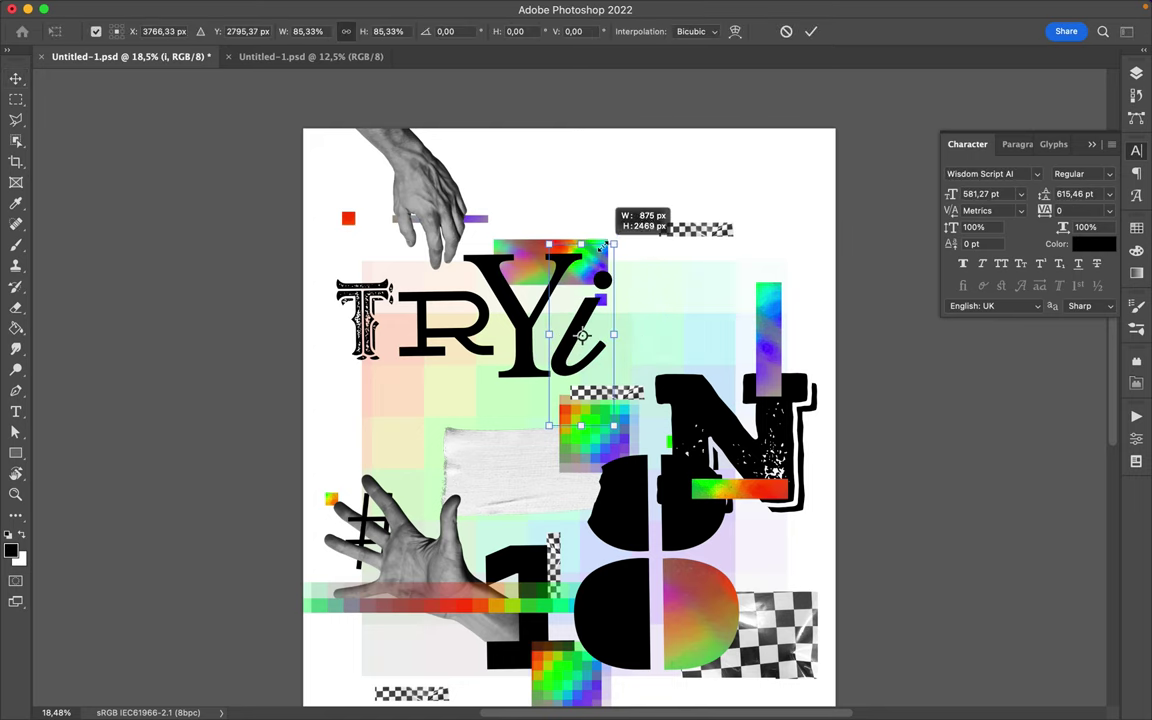
pyautogui.press('Return')
pyautogui.moveTo(571, 280); pyautogui.dragTo(582, 314)
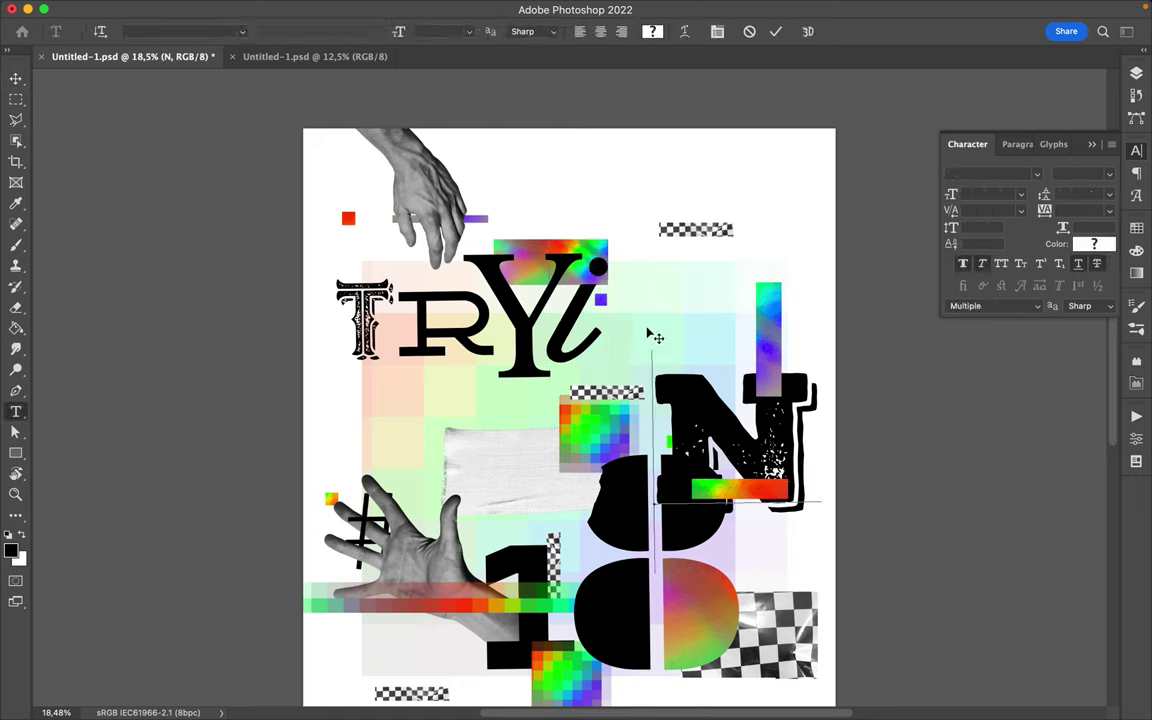
# - Move the N up beside the i and shrink it to about half size
pyautogui.moveTo(680, 414); pyautogui.dragTo(628, 294)
pyautogui.press('super+t')
pyautogui.moveTo(767, 244)
pyautogui.mouseDown()
pyautogui.moveTo(673, 381)
pyautogui.moveTo(727, 321)
pyautogui.mouseUp()
pyautogui.press('Return')
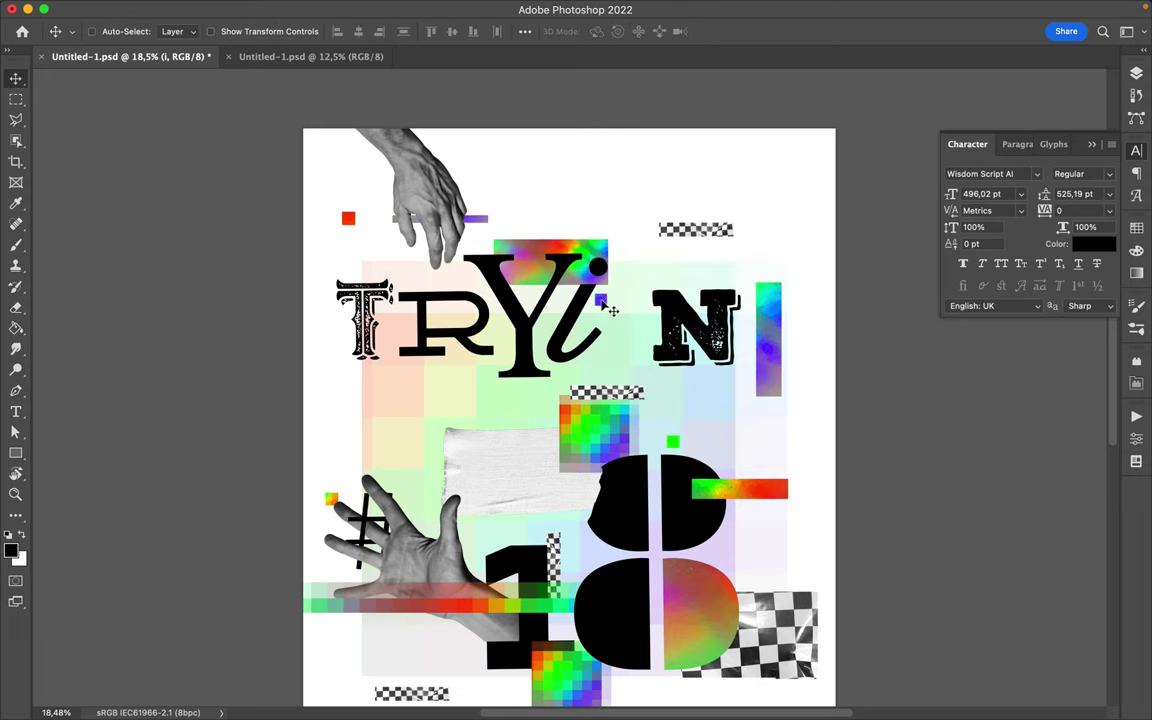
pyautogui.click(1136, 73)
# - Rasterize the i text layer and move the N next to the i
pyautogui.rightClick(1003, 487)
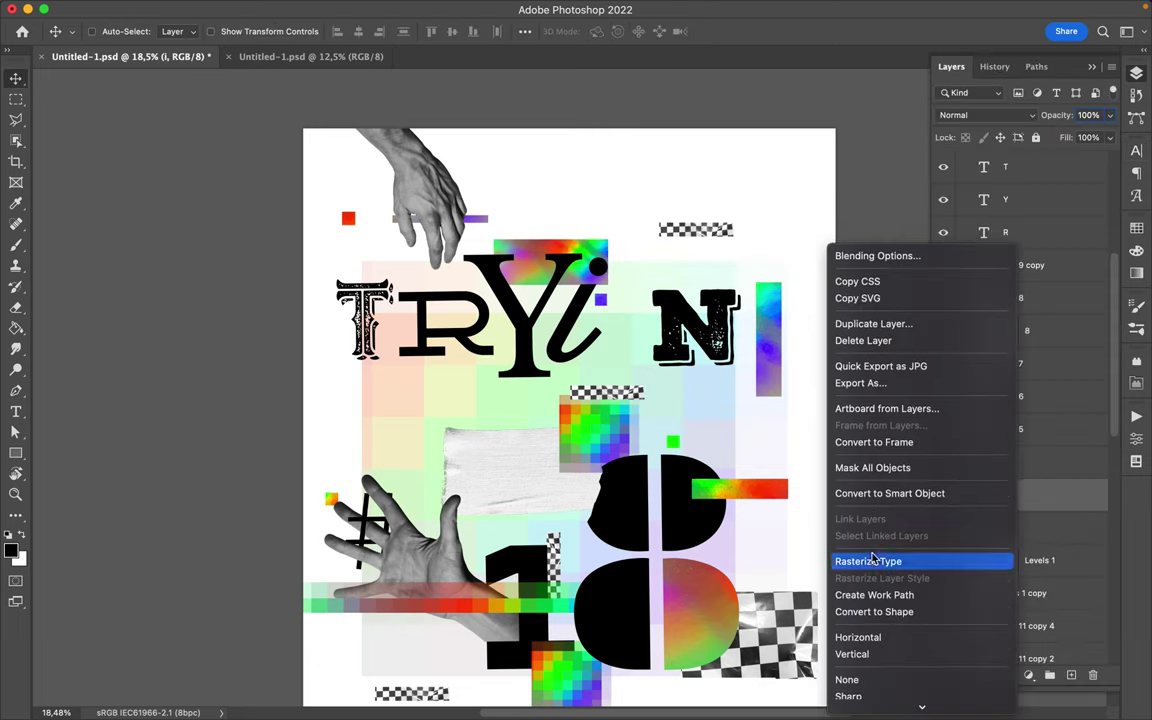
pyautogui.click(876, 555)
pyautogui.moveTo(667, 338)
pyautogui.mouseDown()
pyautogui.moveTo(625, 336)
pyautogui.moveTo(720, 340)
pyautogui.mouseUp()
# - Change the duplicated N's text to G in the Core Magic Rough Wand4 font
pyautogui.doubleClick(700, 325)
pyautogui.write('G')
pyautogui.click(1136, 150)
pyautogui.click(1037, 174)
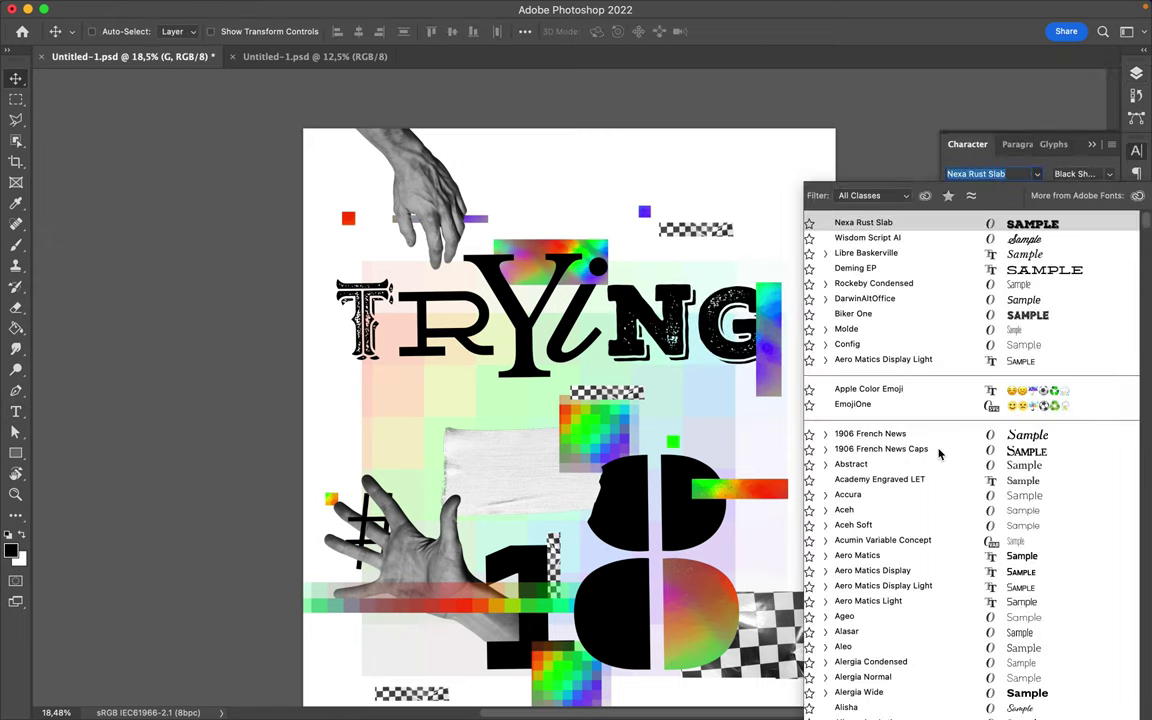
pyautogui.scroll(-20, 939, 455)
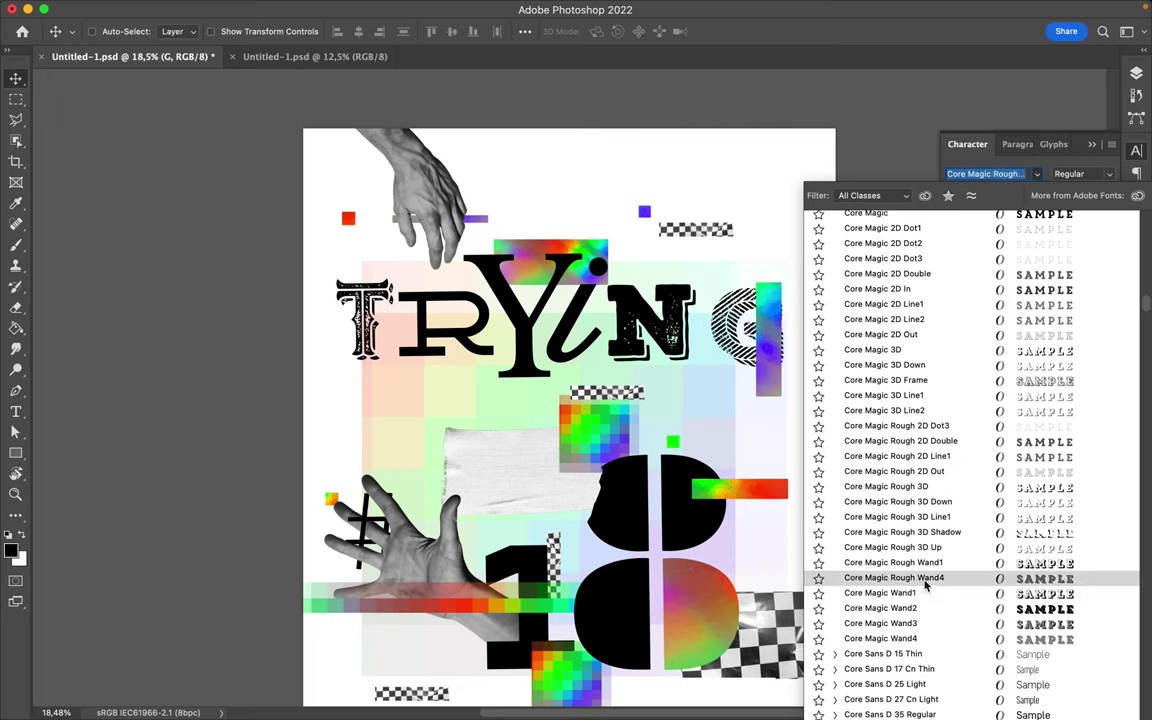
pyautogui.click(887, 578)
# - Enlarge the G, nudge it into place, and stack the rainbow strip layer beneath the N
pyautogui.hotkey('ctrl', 't')
pyautogui.moveTo(697, 274); pyautogui.dragTo(680, 254)
pyautogui.moveTo(803, 404); pyautogui.dragTo(812, 411)
pyautogui.press('Return')
pyautogui.moveTo(766, 327); pyautogui.dragTo(772, 330)
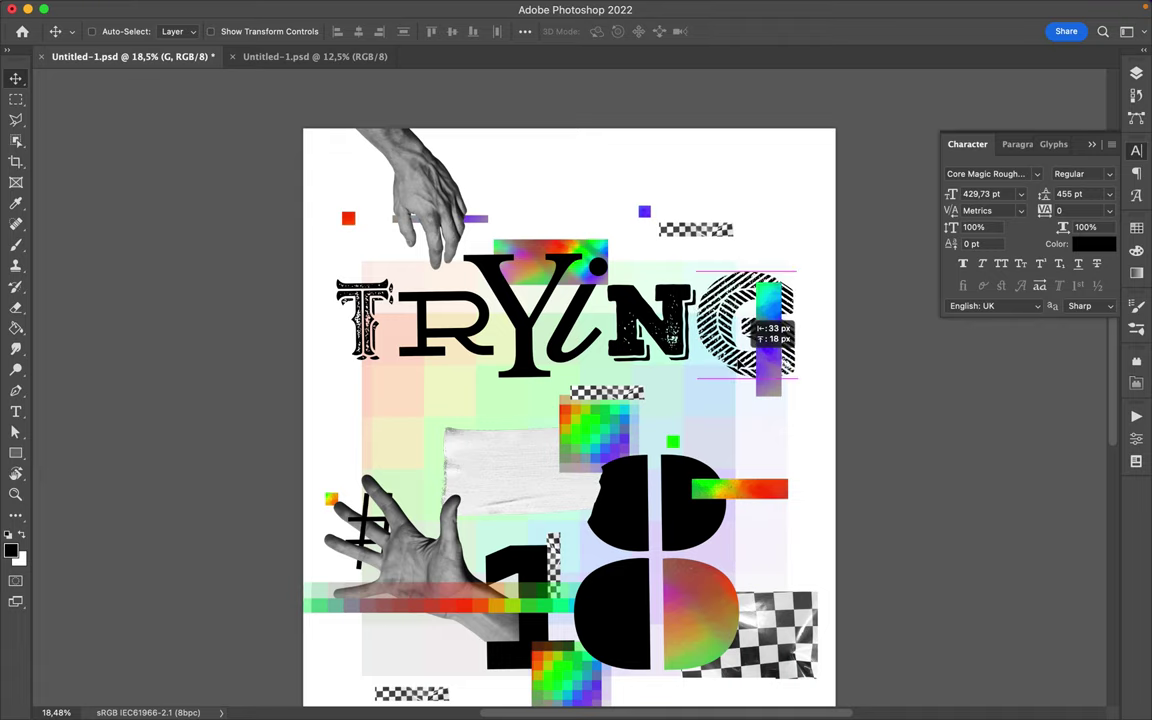
pyautogui.press('F7')
pyautogui.moveTo(1028, 474); pyautogui.dragTo(1028, 470)
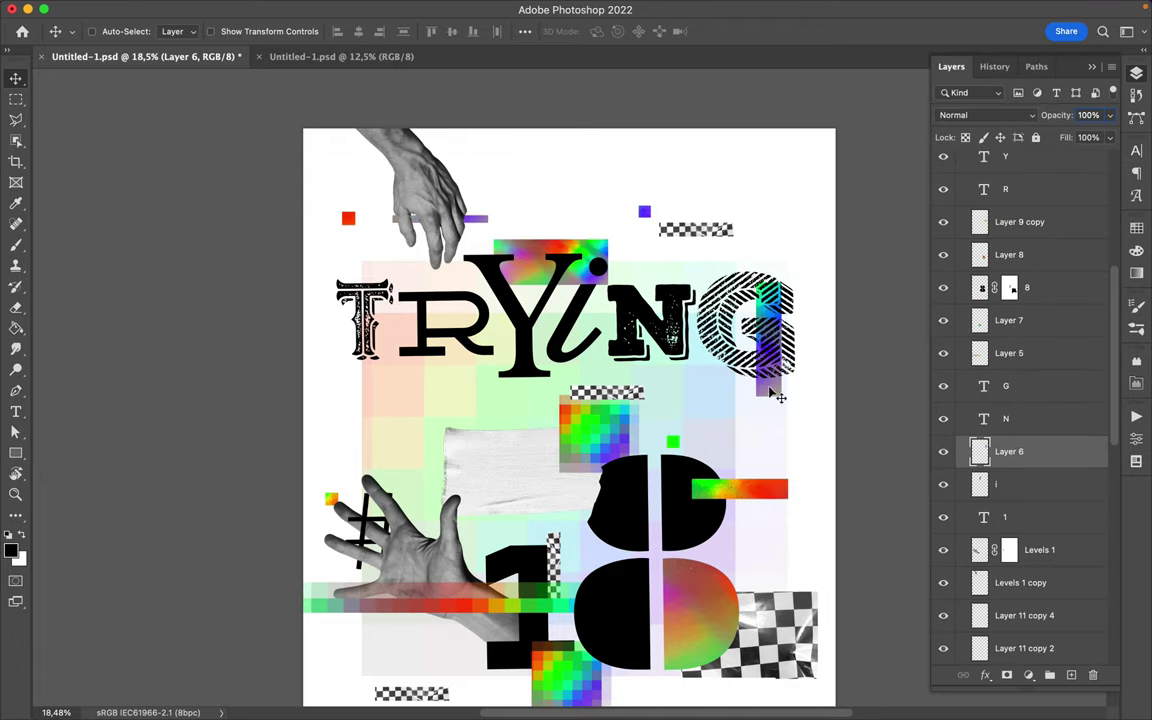
# - Shift the rainbow strip down so it peeks out below the G
pyautogui.moveTo(772, 393); pyautogui.dragTo(783, 426)
pyautogui.keyDown('ctrl'); pyautogui.click(638, 514); pyautogui.keyUp('ctrl')
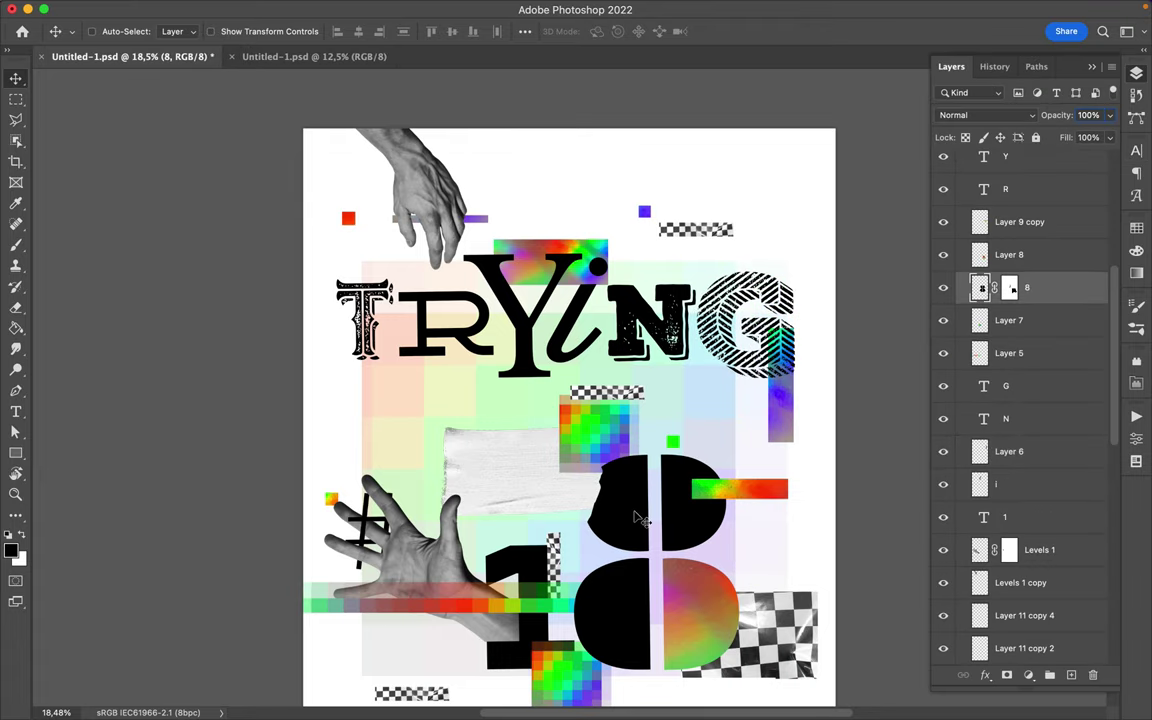
pyautogui.press('t')
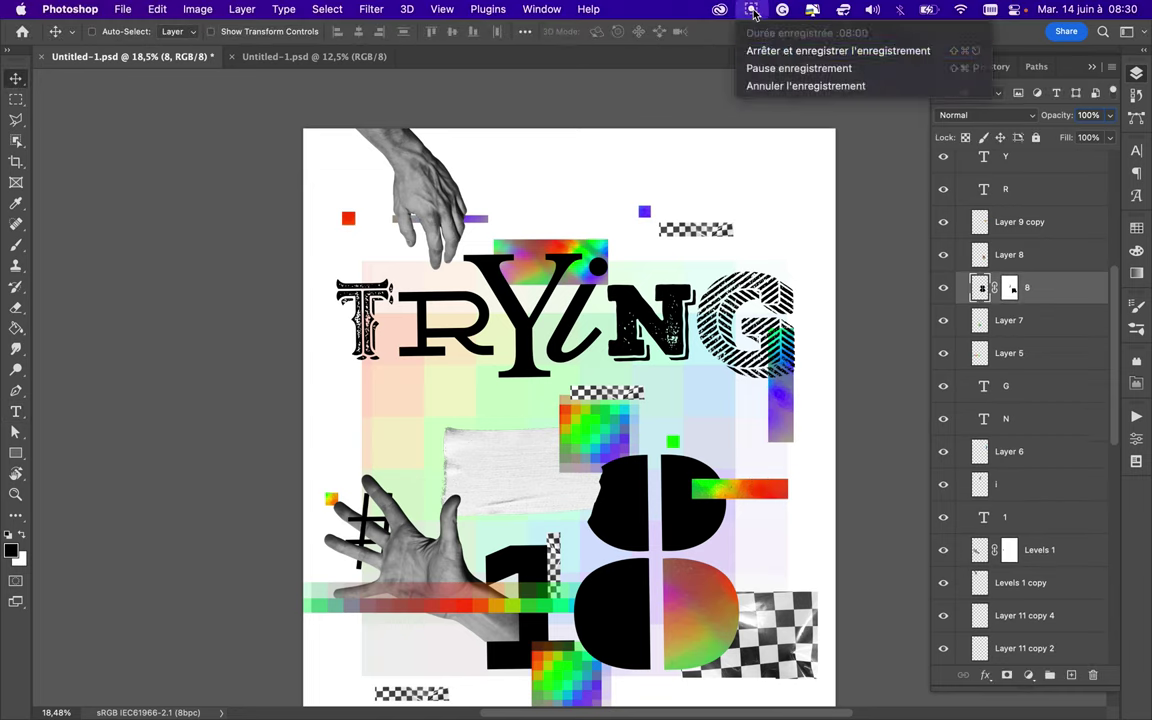